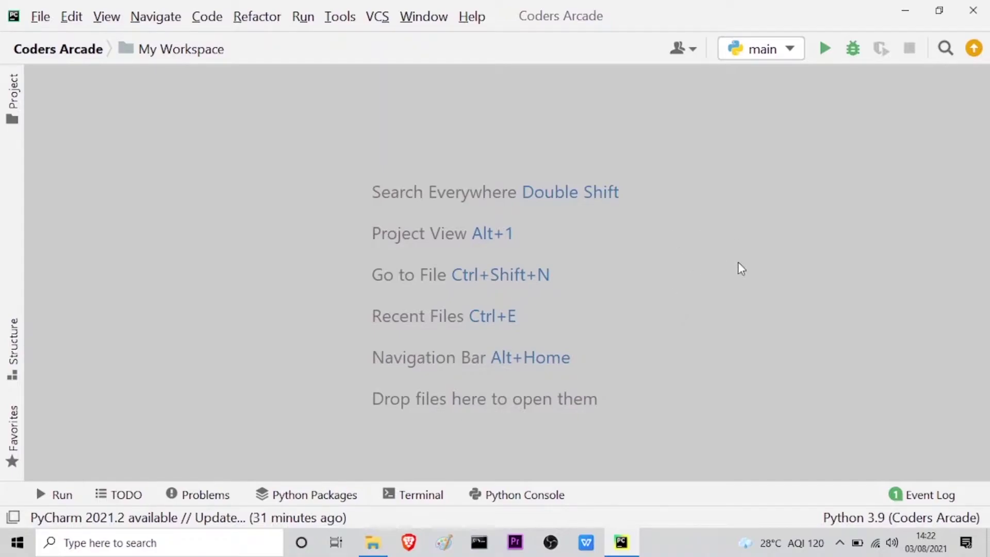
- Create an empty 'text to speech.py' file in My Workspace and hide the project tree
left_click(13, 93)
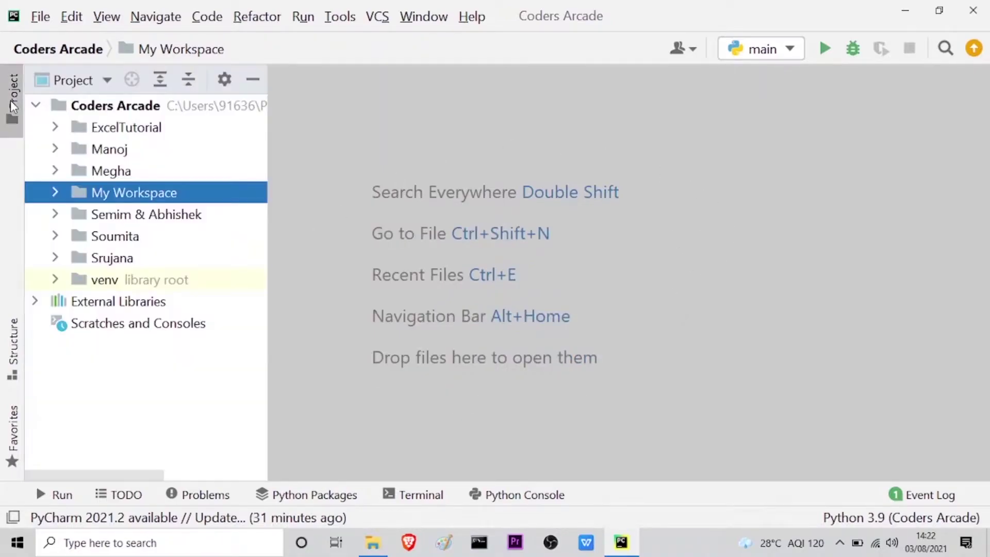
right_click(120, 196)
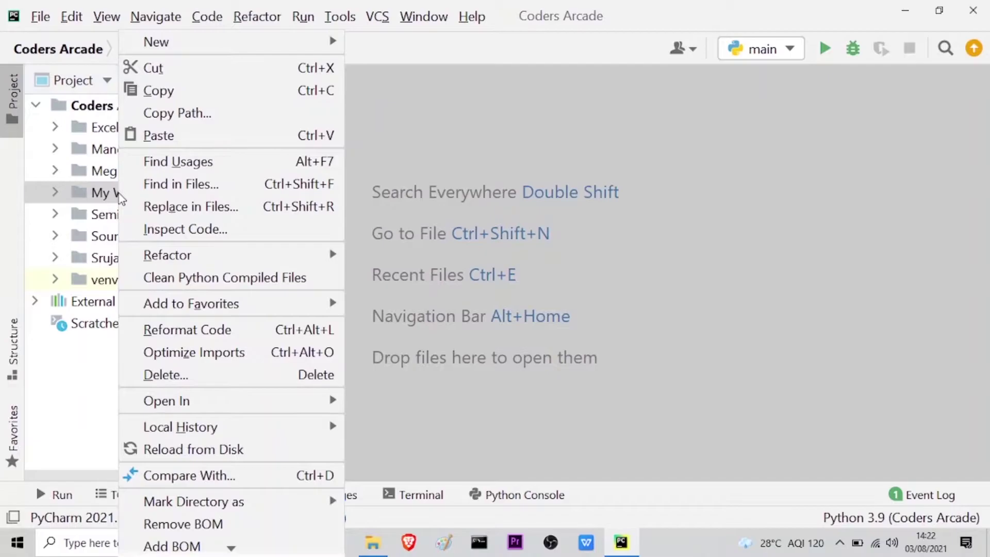
mouse_move(231, 42)
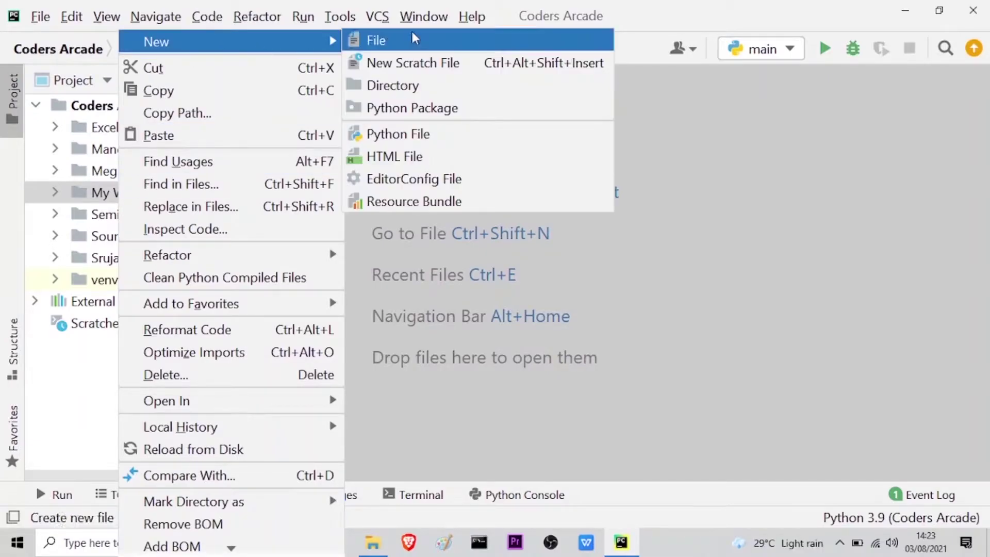
left_click(399, 134)
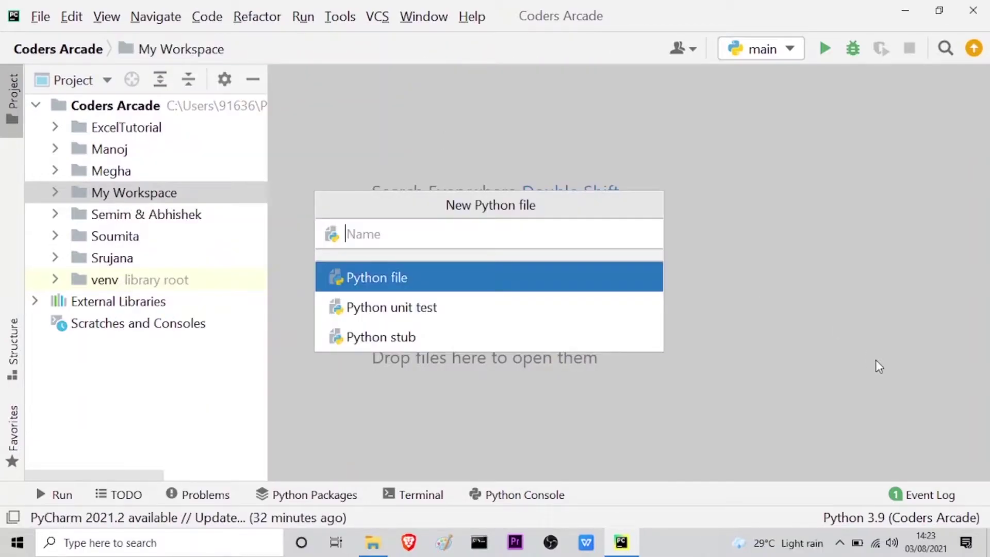
type("text")
type(" to spee")
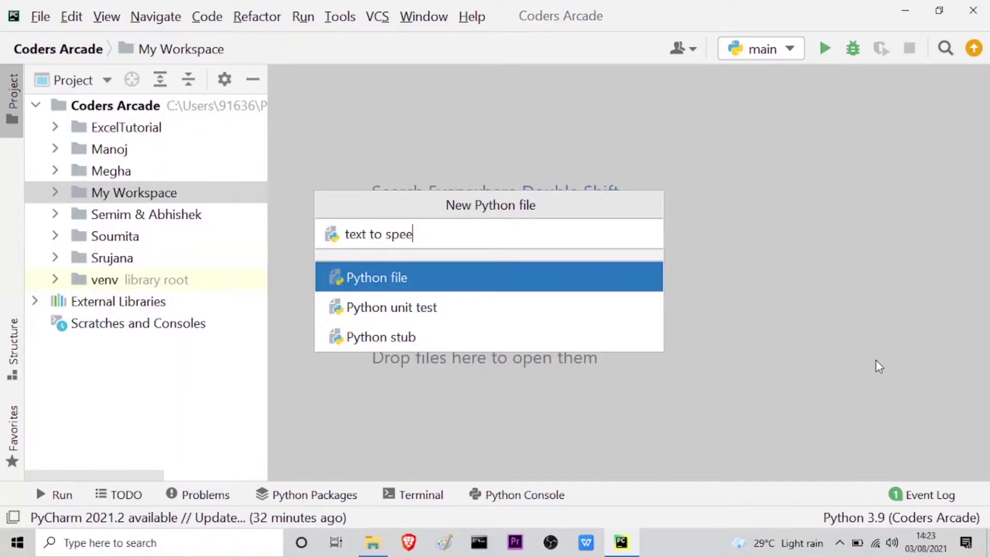
type("ch")
key("Return")
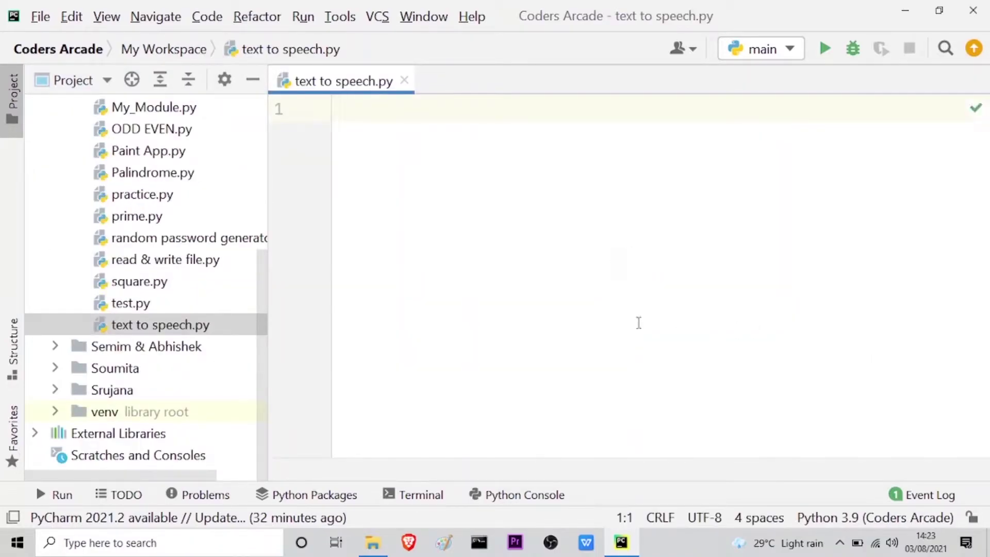
left_click(253, 81)
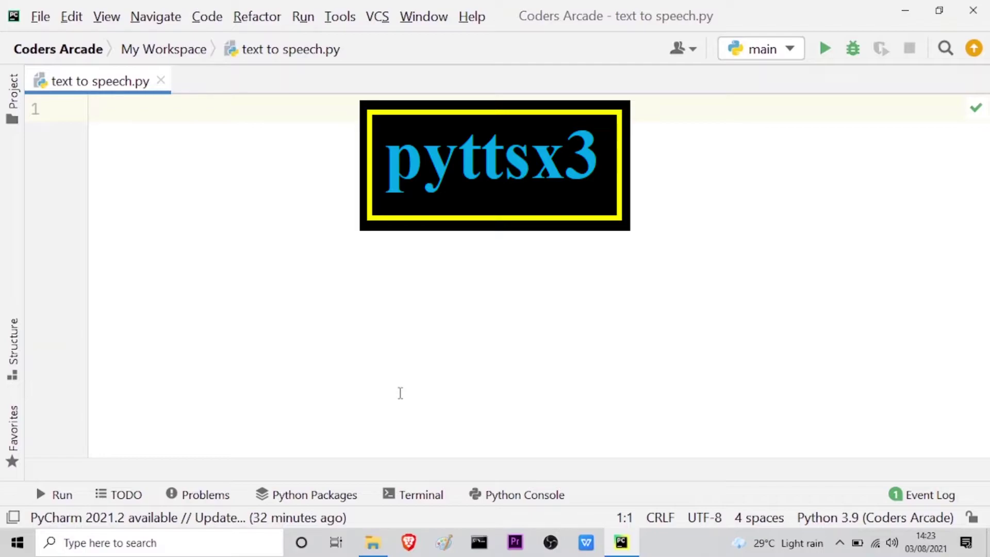
left_click(415, 500)
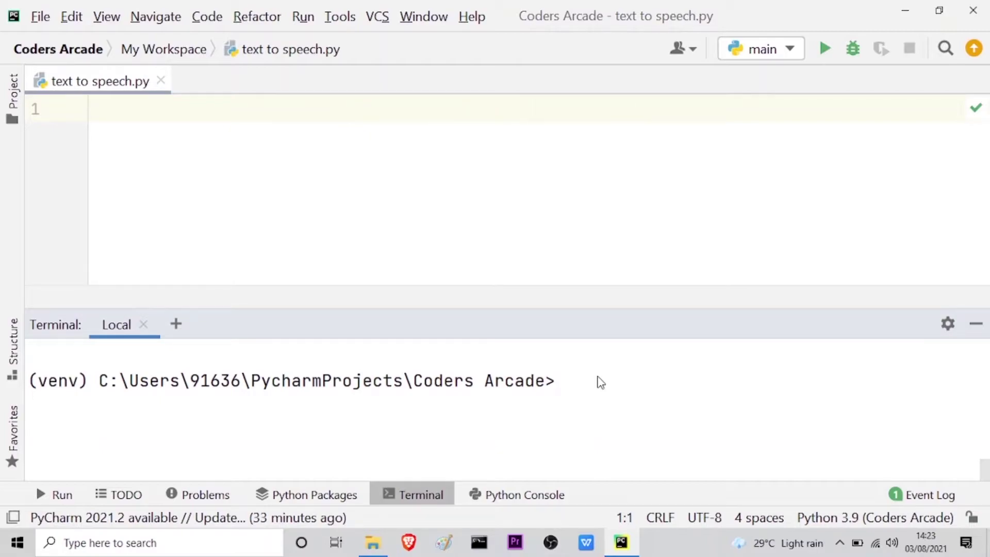
type("pip ")
type("ins")
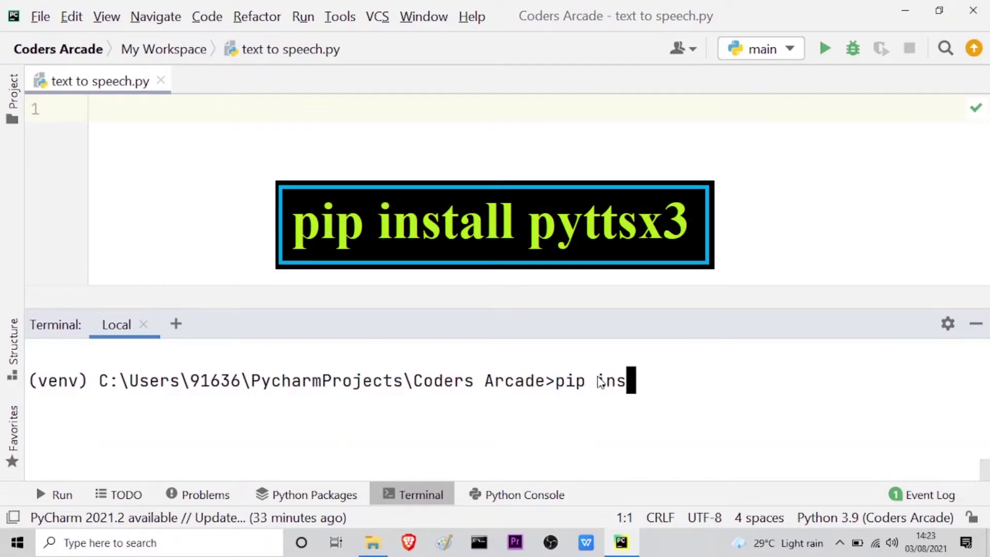
type("tall p")
type("ytt")
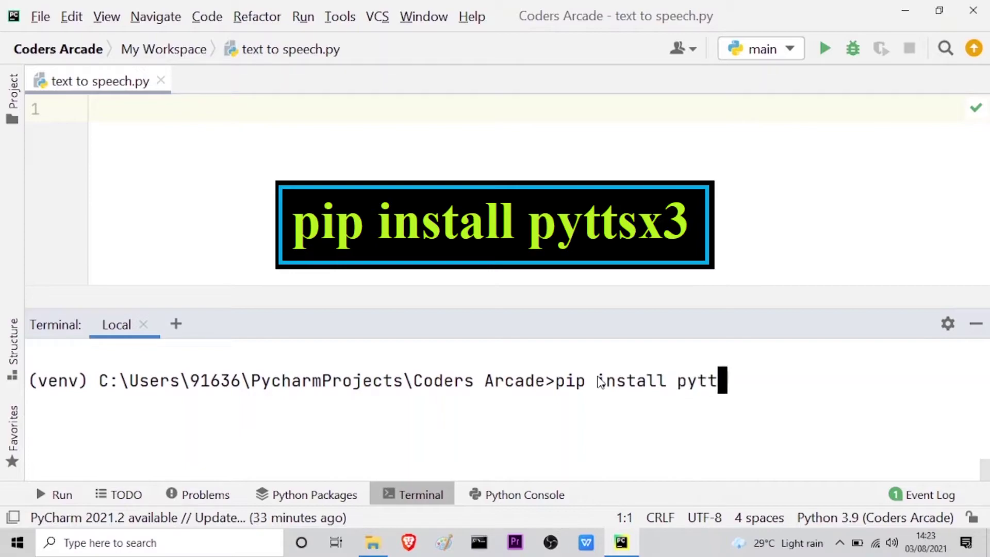
type("sx3")
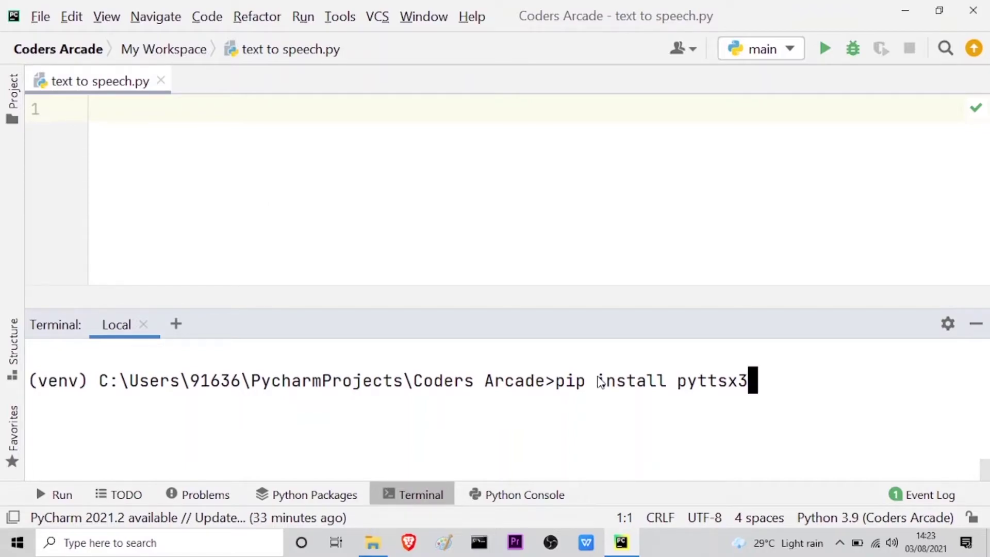
- Run 'pip install pyttsx3' in the terminal, then return to the editor
key("Return")
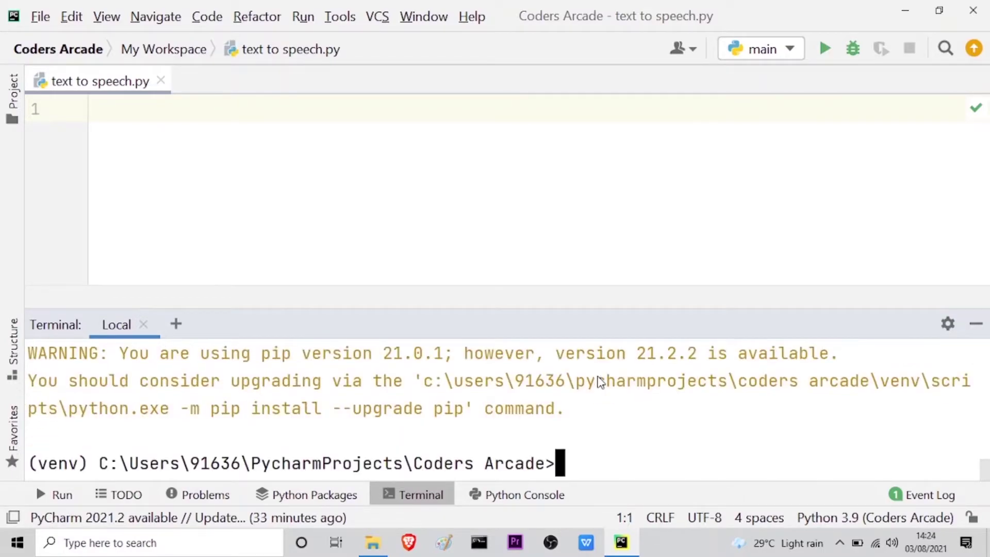
scroll(514, 413, "up", 3)
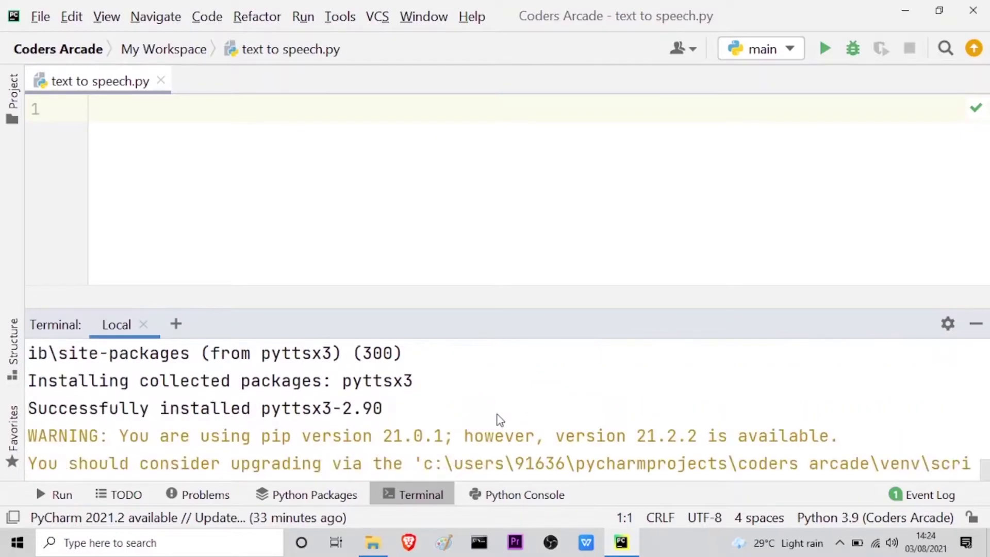
scroll(496, 418, "down", 3)
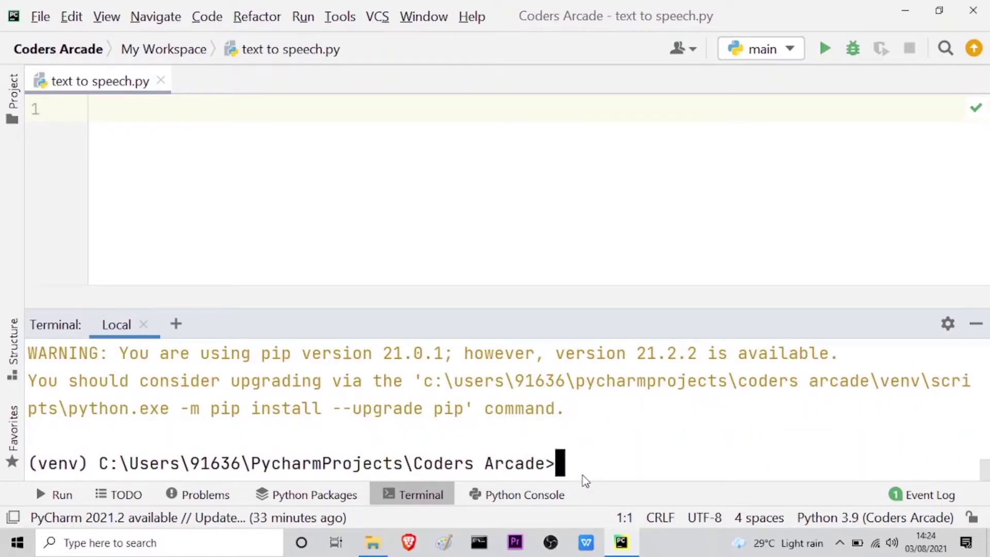
left_click(976, 326)
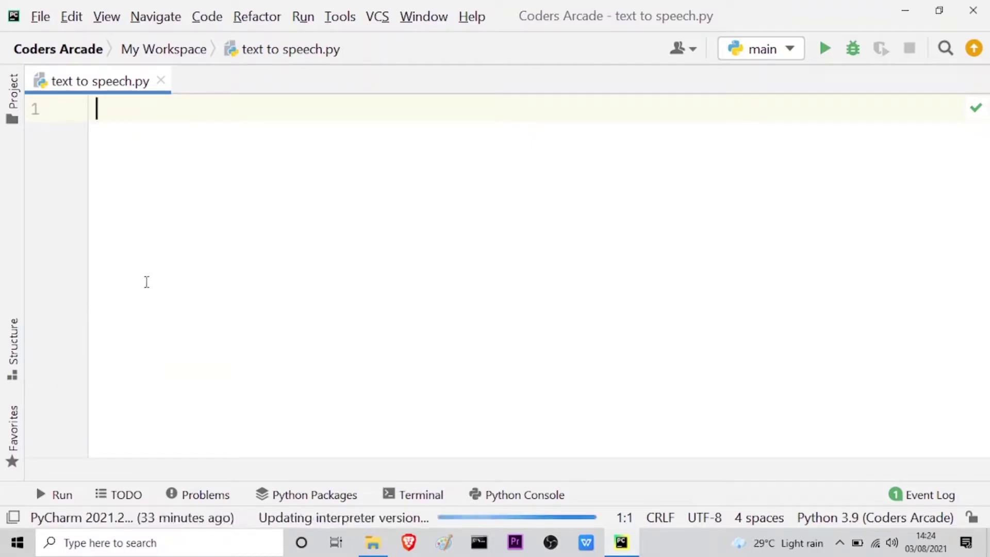
type("i")
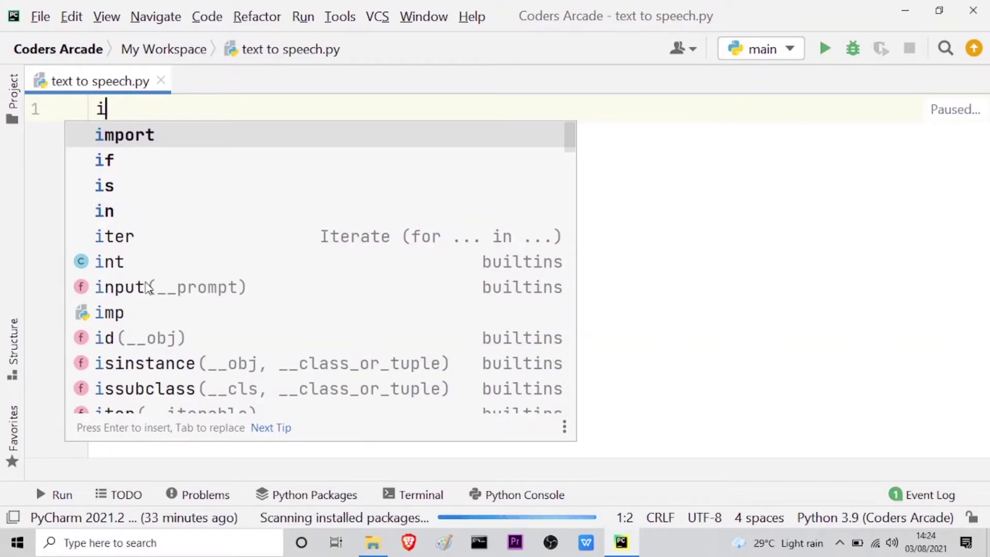
type("mport ")
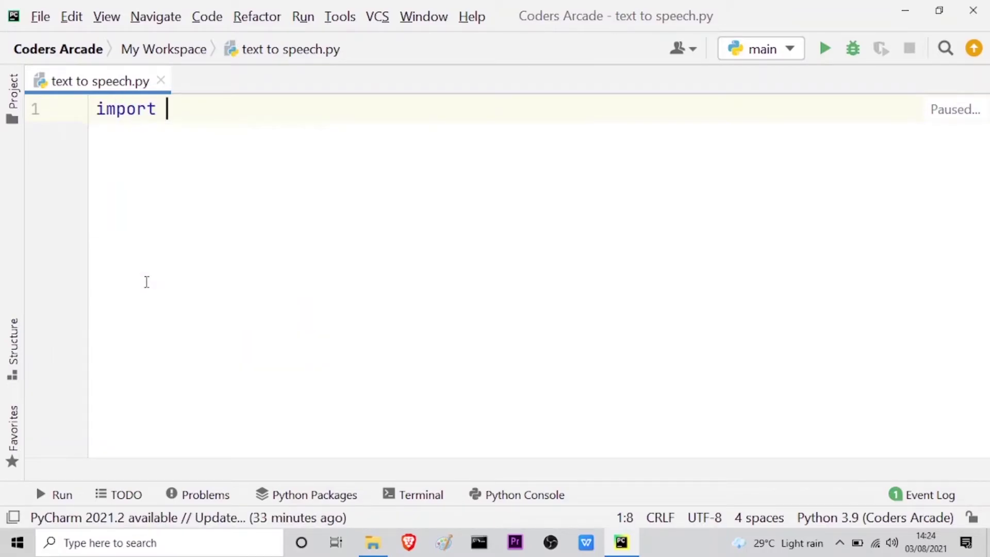
type("py")
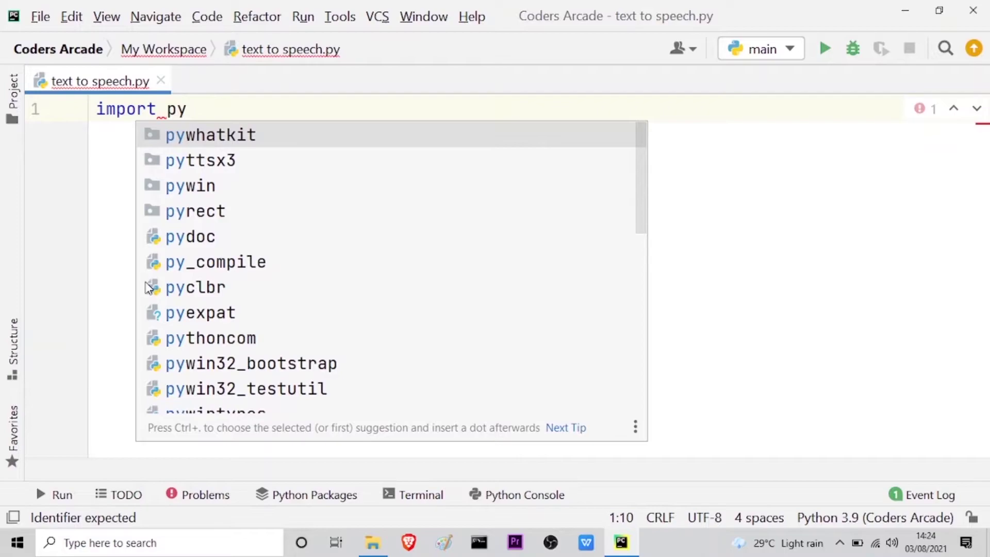
- Write 'import pyttsx3' on the first line via autocomplete and add a new line
key("Down")
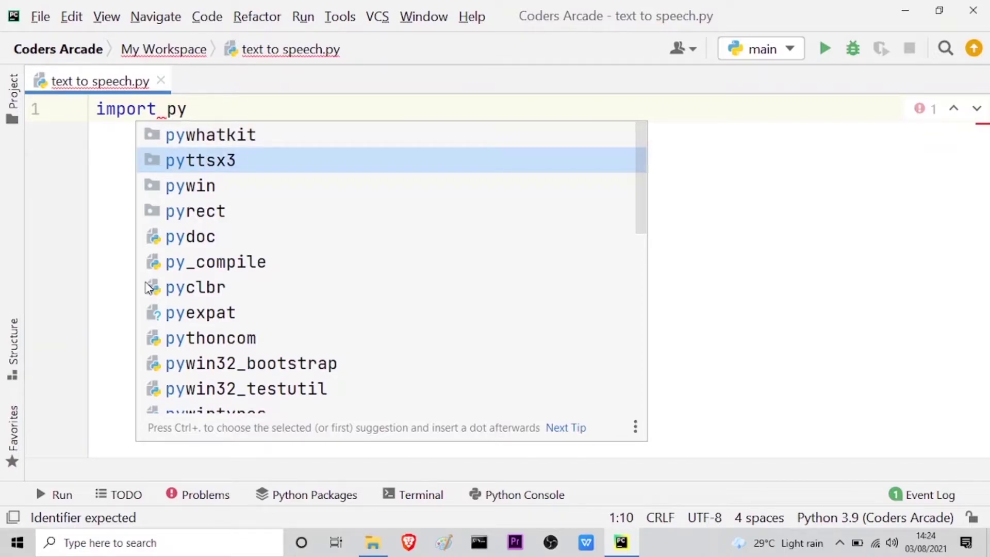
key("Return")
key("Return")
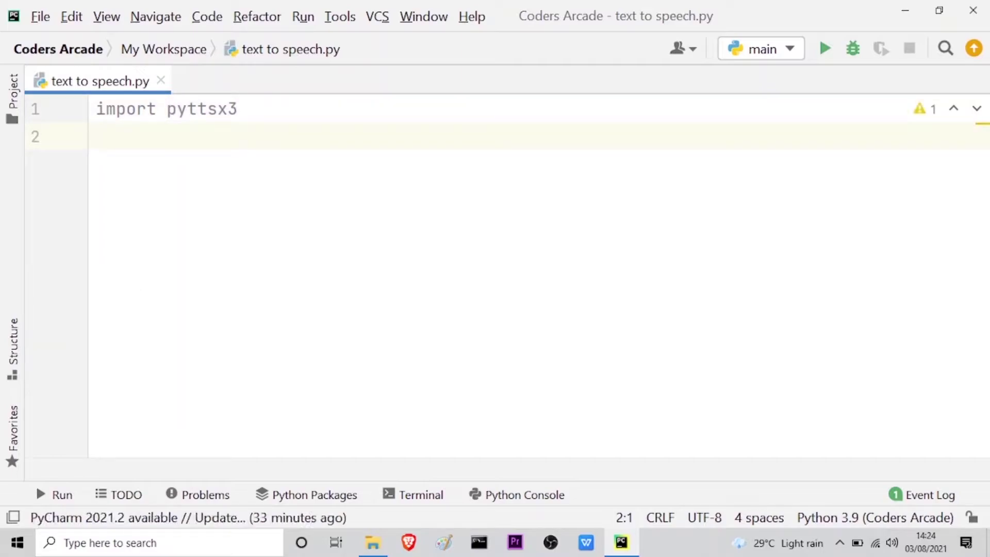
key("Return")
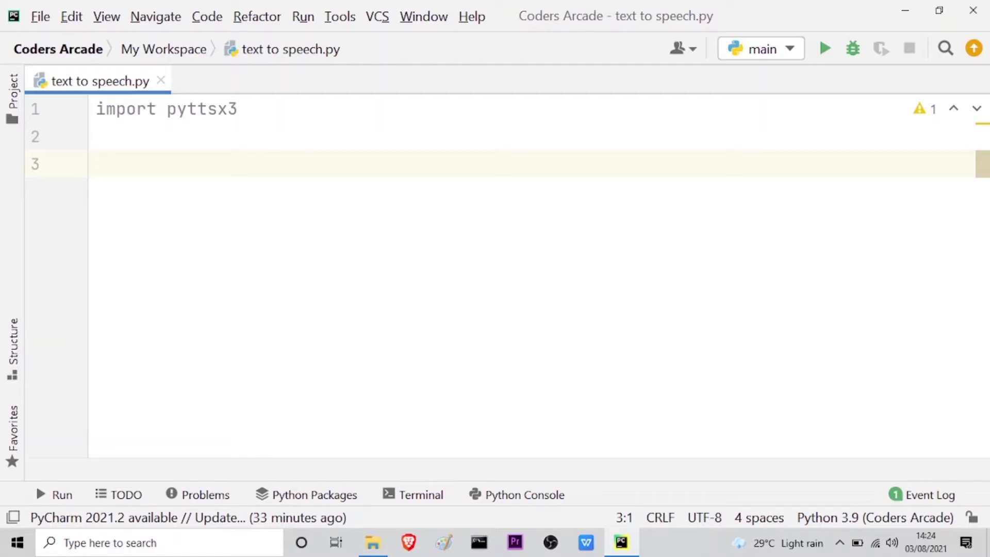
type("sp")
type("eaker")
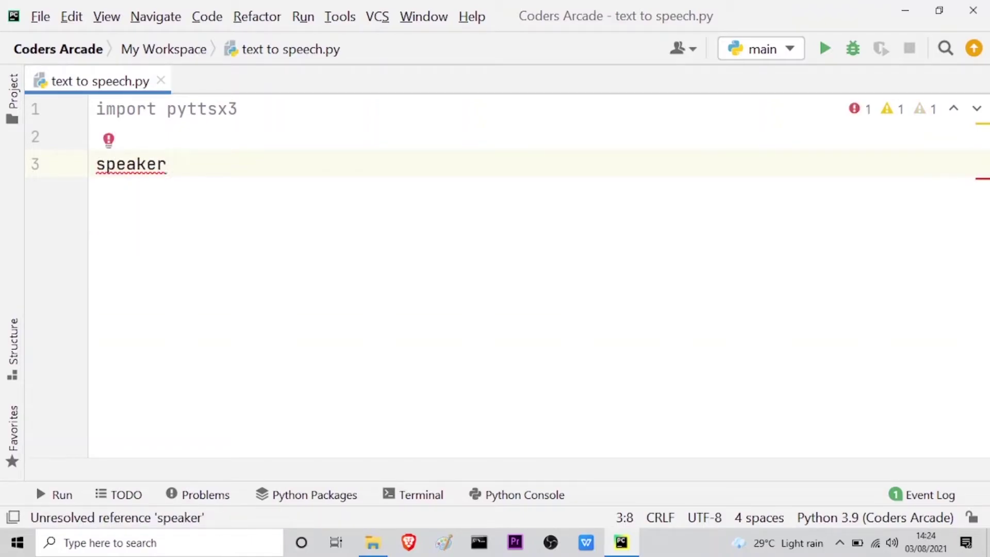
type(" = ")
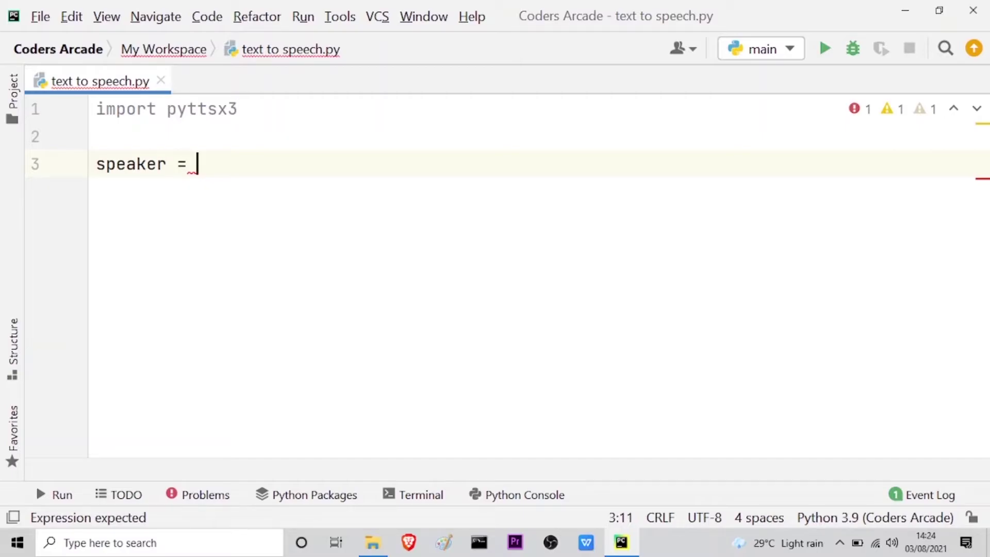
type("p")
- Complete line 3 as speaker = pyttsx3.init() and add blank lines below it
key("Tab")
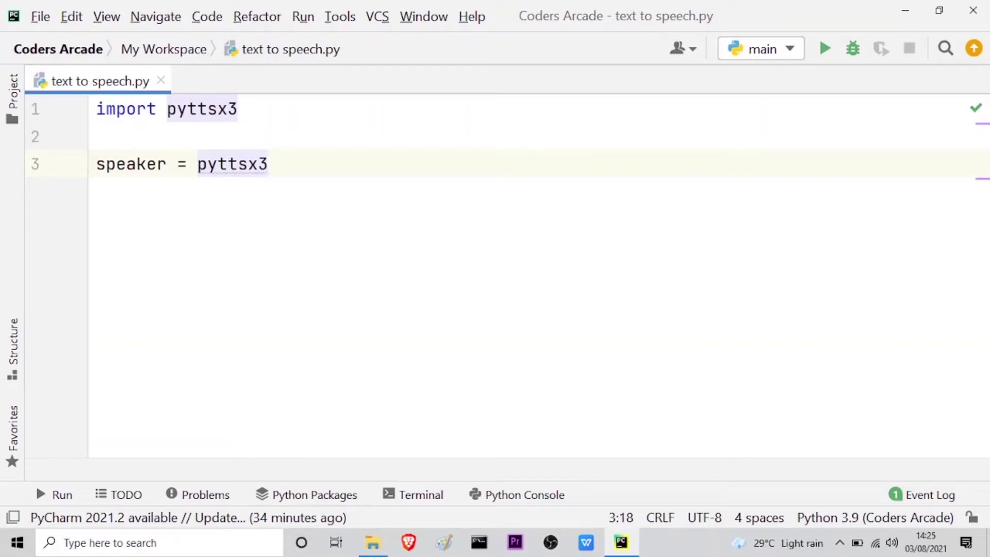
type(".")
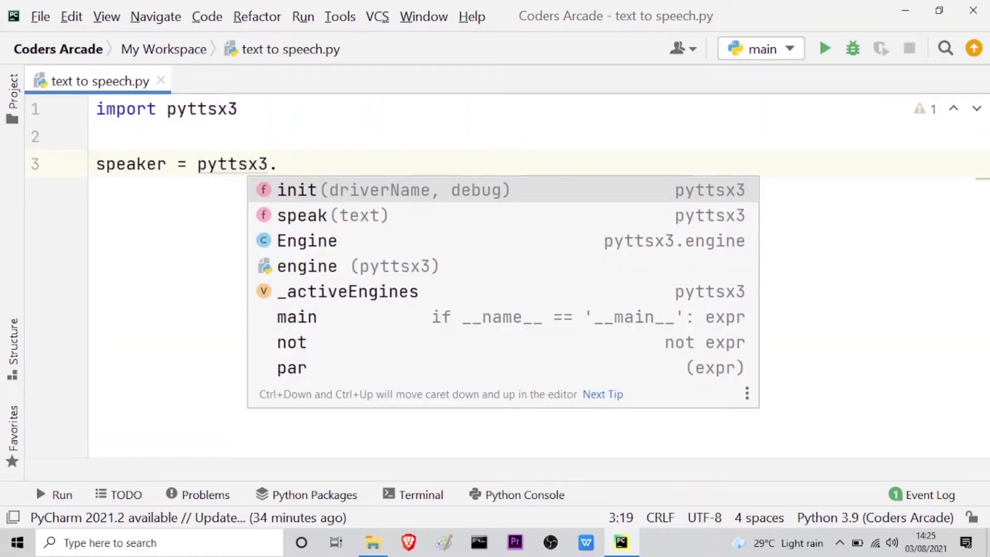
key("Down")
key("Down")
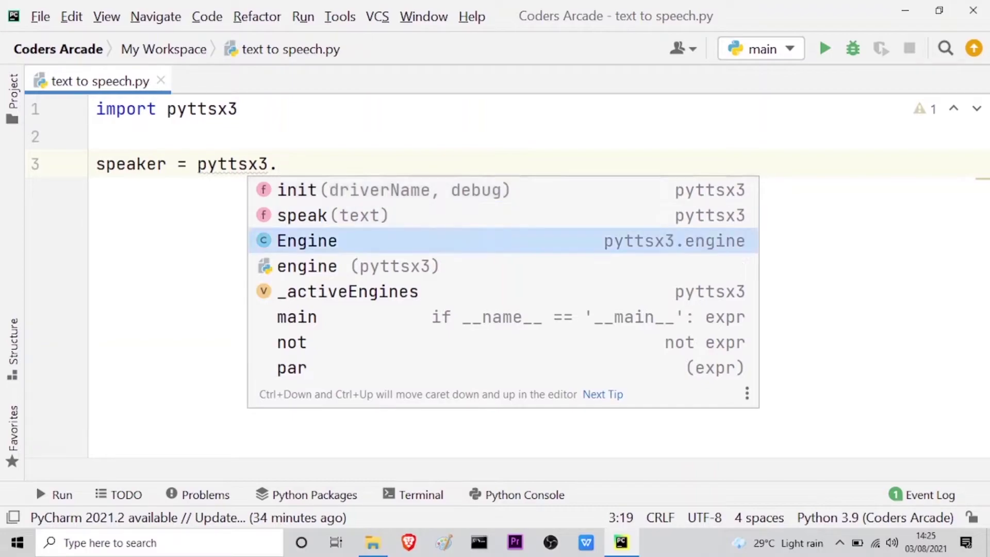
key("Up")
key("Up")
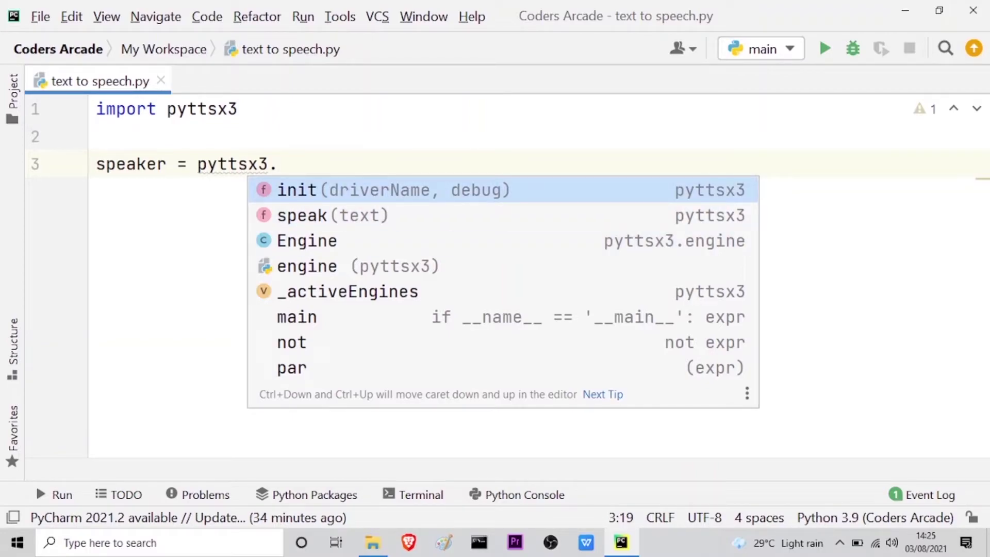
key("Return")
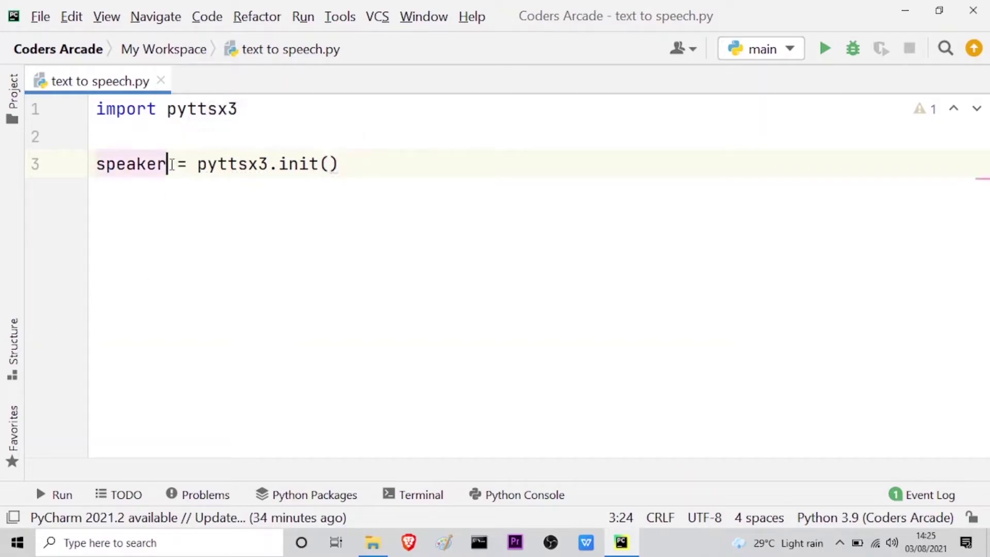
left_click_drag(166, 164, 96, 165)
left_click(345, 163)
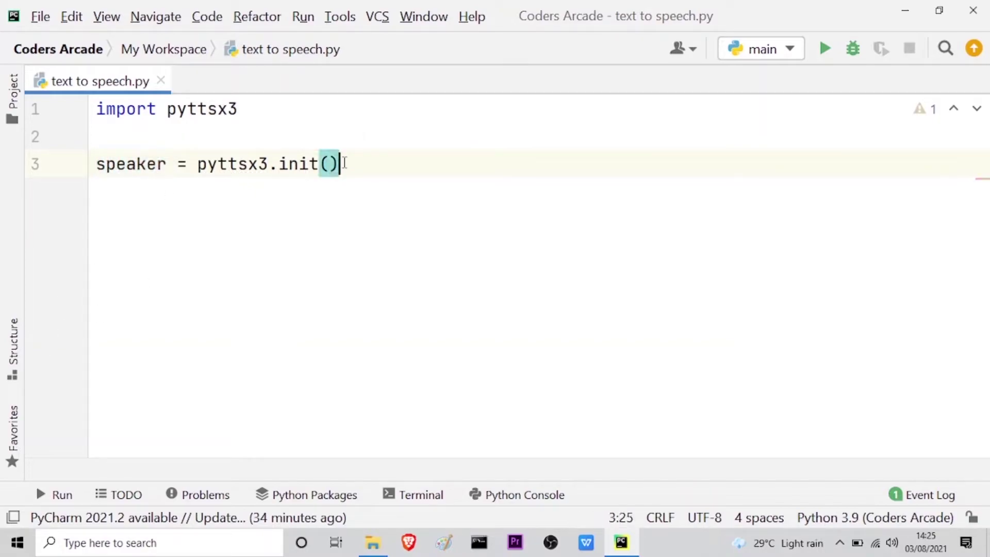
key("Return")
key("Return")
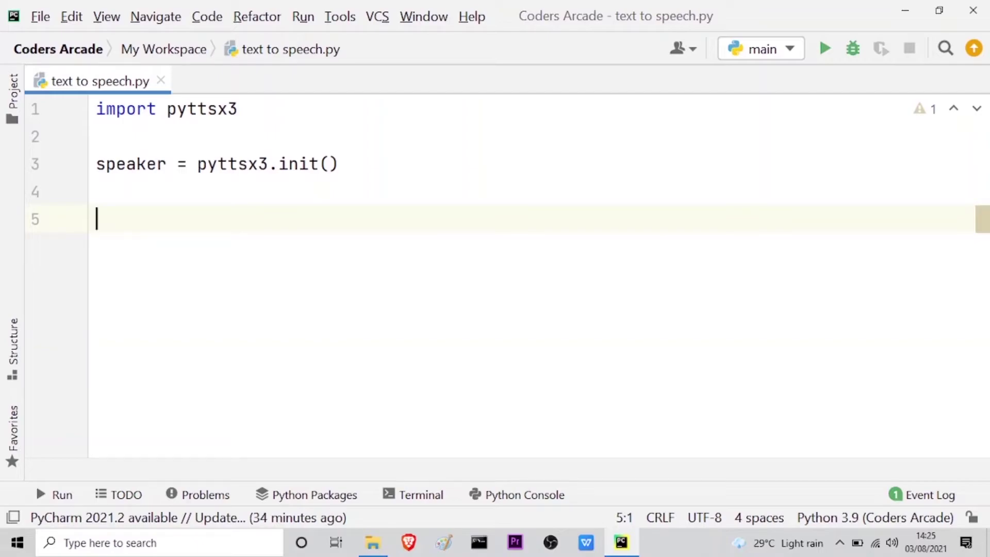
type("sp")
- Write speaker.say() on line 5 using autocomplete for speaker and say
key("Tab")
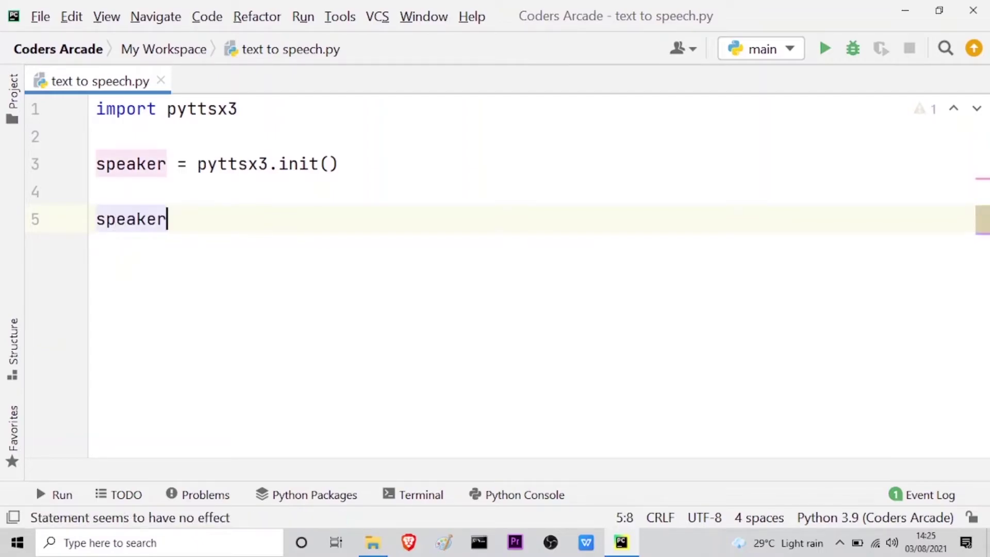
type(".")
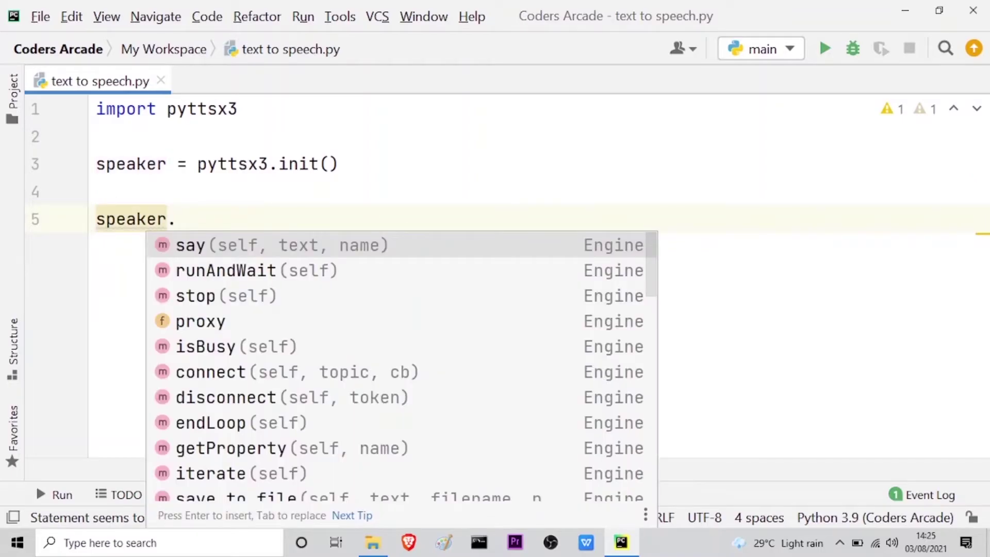
key("Down")
key("Down")
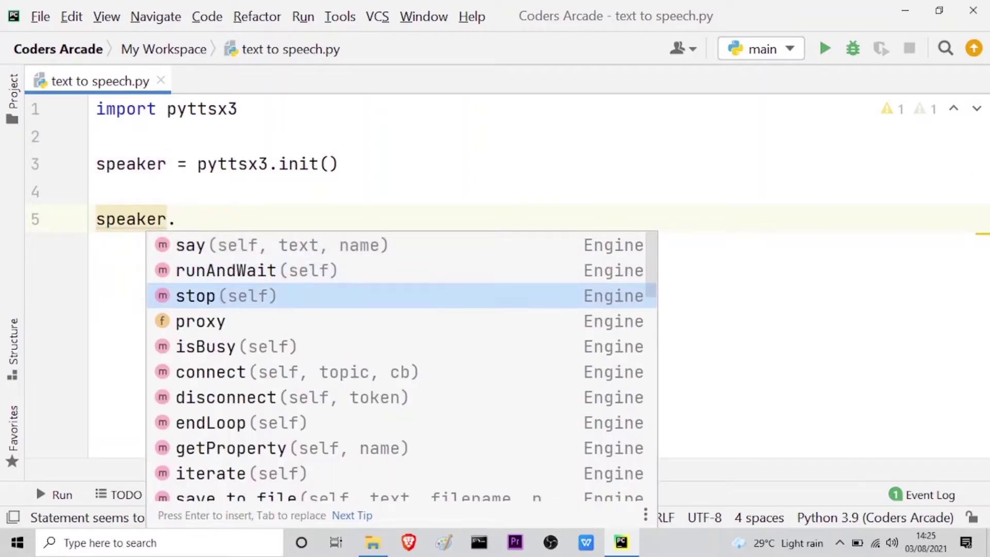
key("Up")
key("Up")
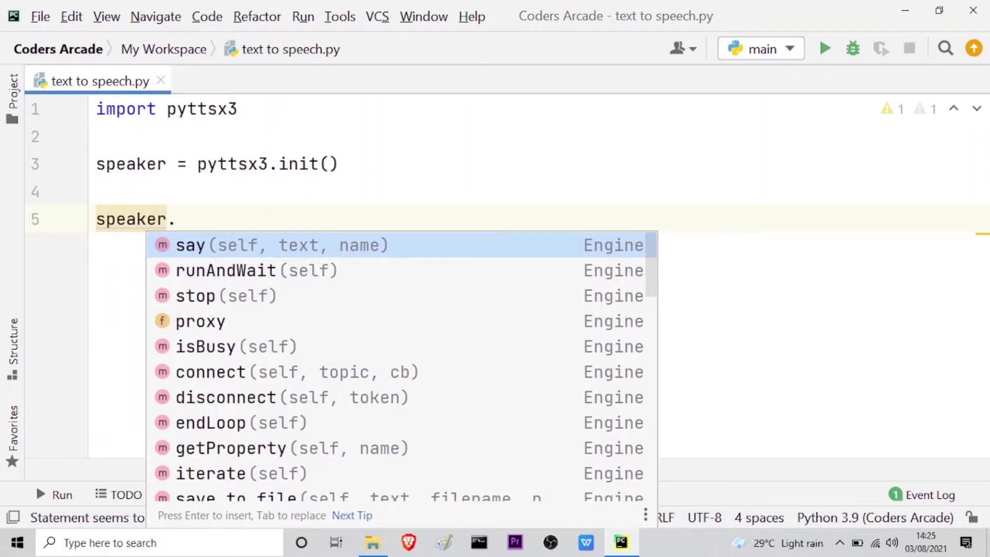
key("Return")
key("Right")
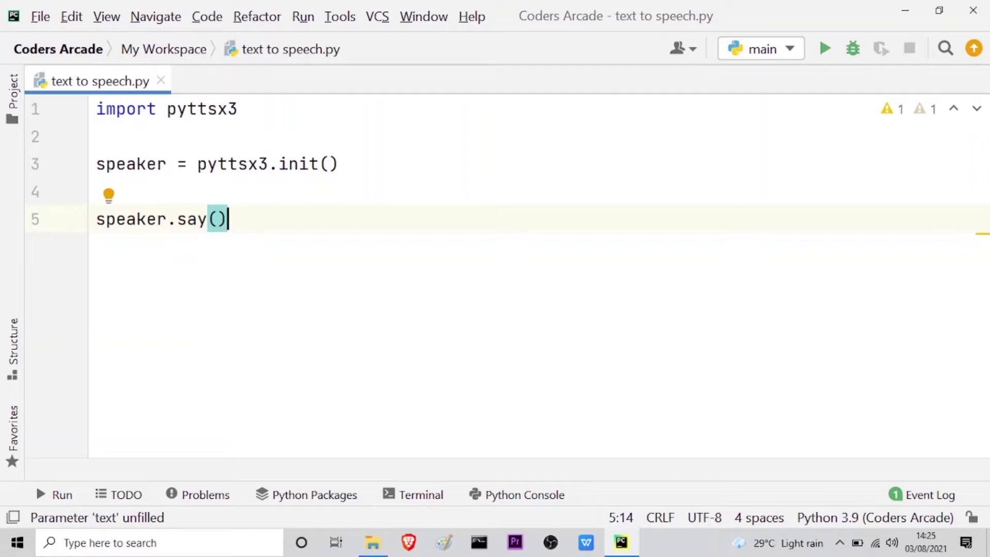
- Copy the speaker.say() line, undoing an accidental replacement
key("shift+Up")
key("shift+Home")
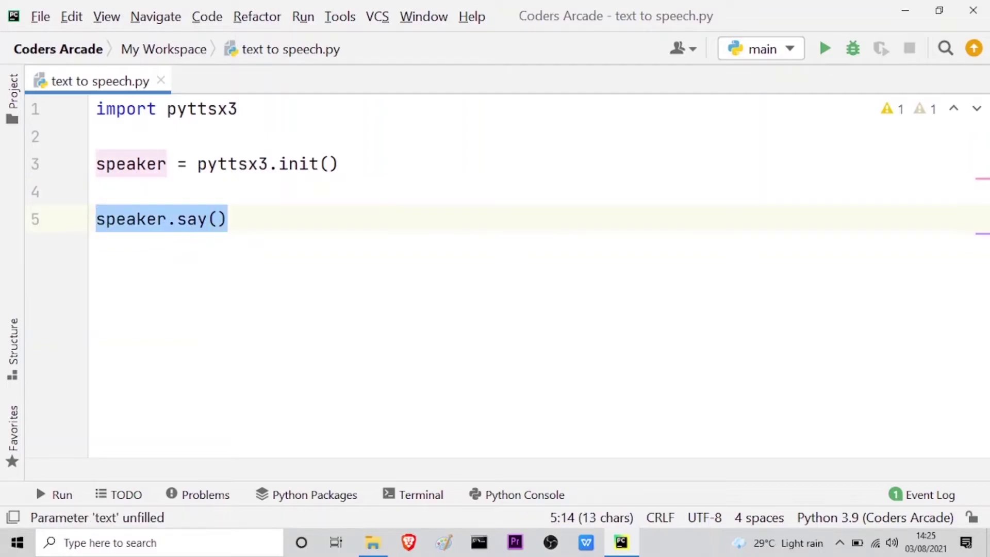
key("Return")
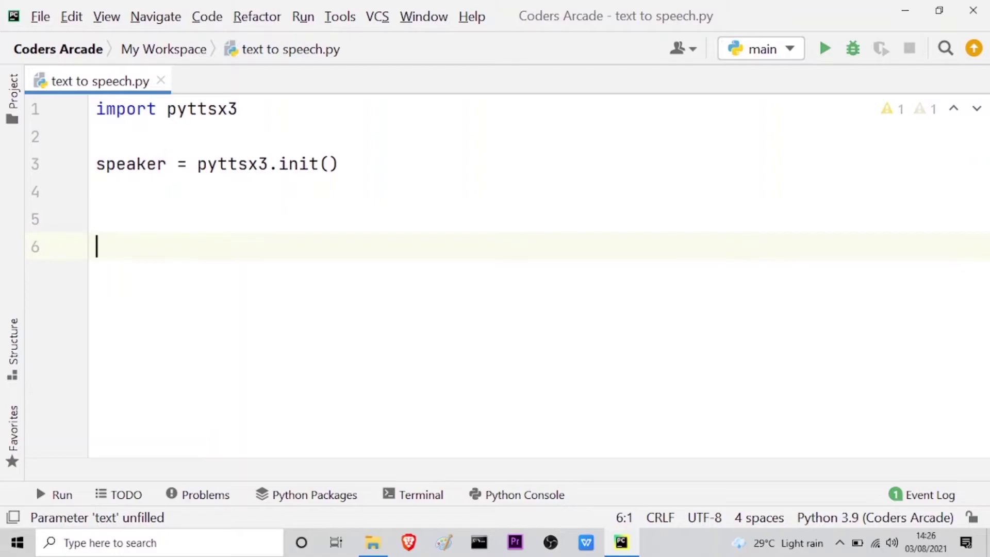
key("ctrl+z")
key("ctrl+c")
- Paste the say() call onto lines 6 through 9, returning to line 5's parentheses
key("End")
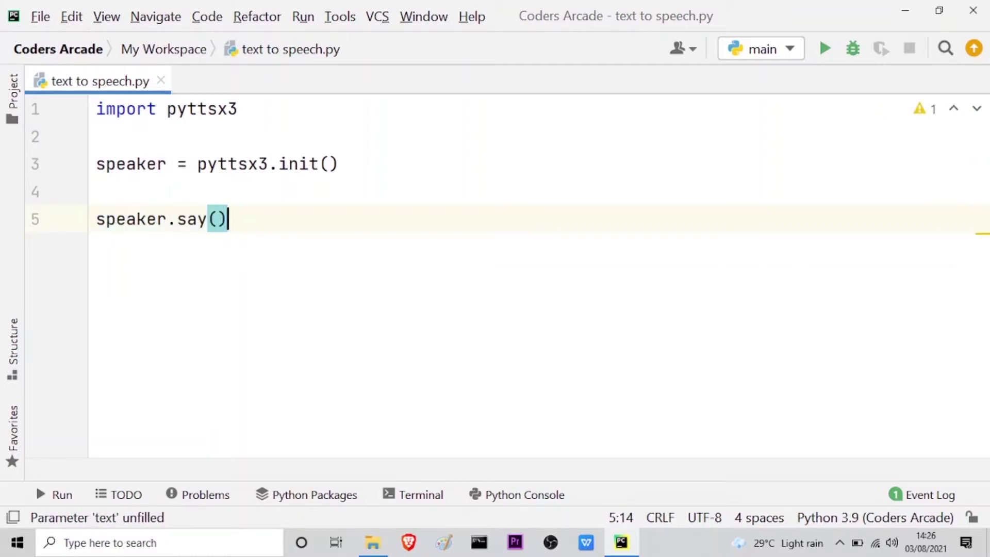
key("Return")
key("ctrl+v")
key("Return")
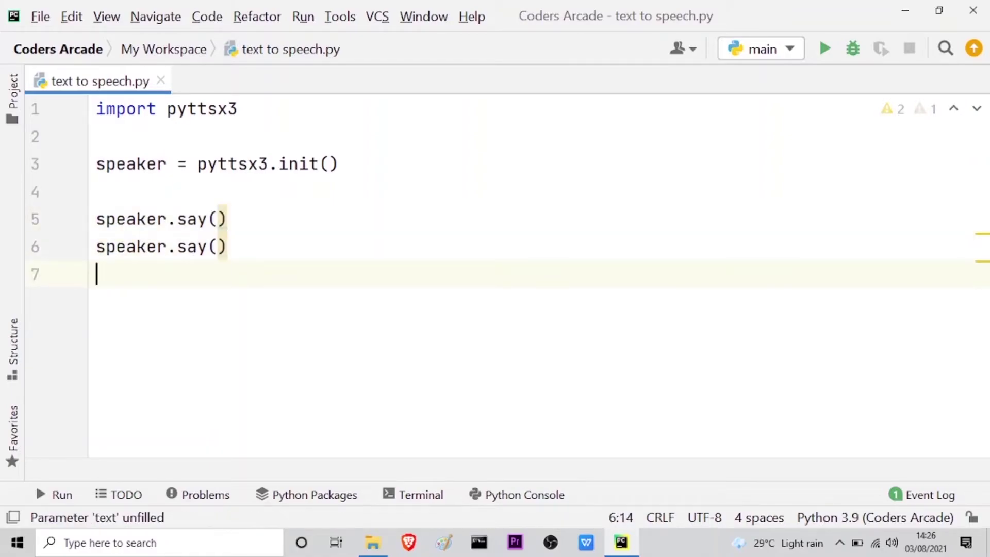
key("ctrl+v")
key("Return")
key("ctrl+v")
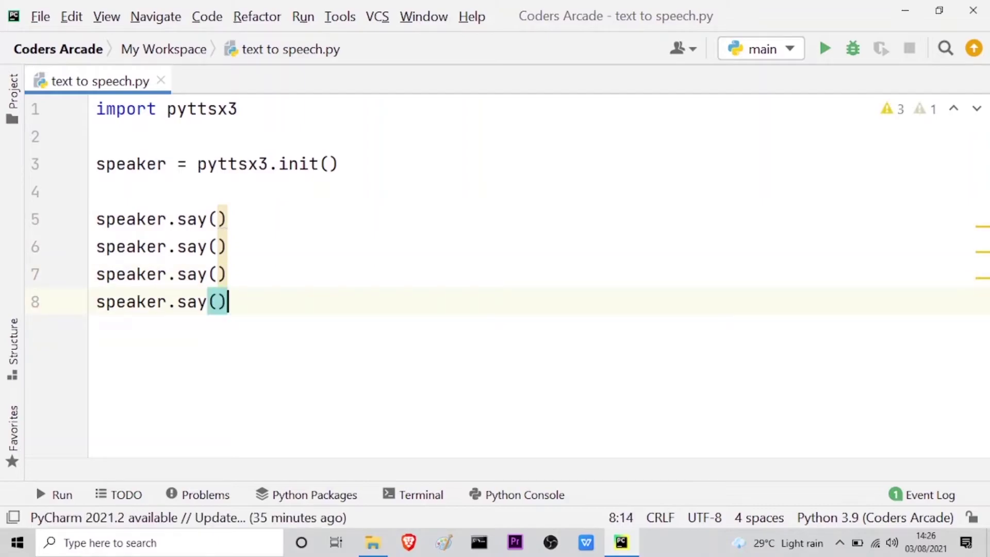
key("Return")
key("ctrl+v")
key("Left")
key("Up")
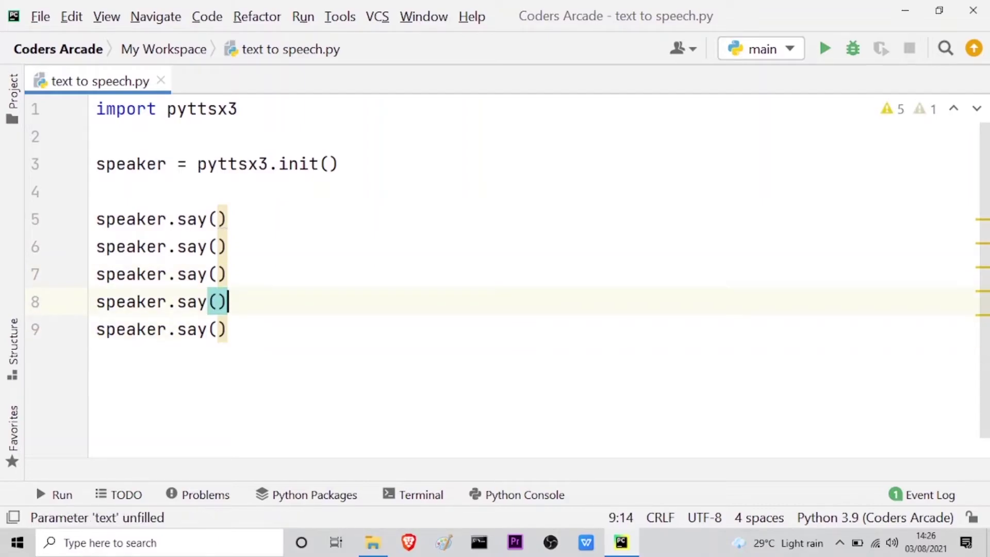
key("Up")
key("Up")
key("Up")
type("\"")
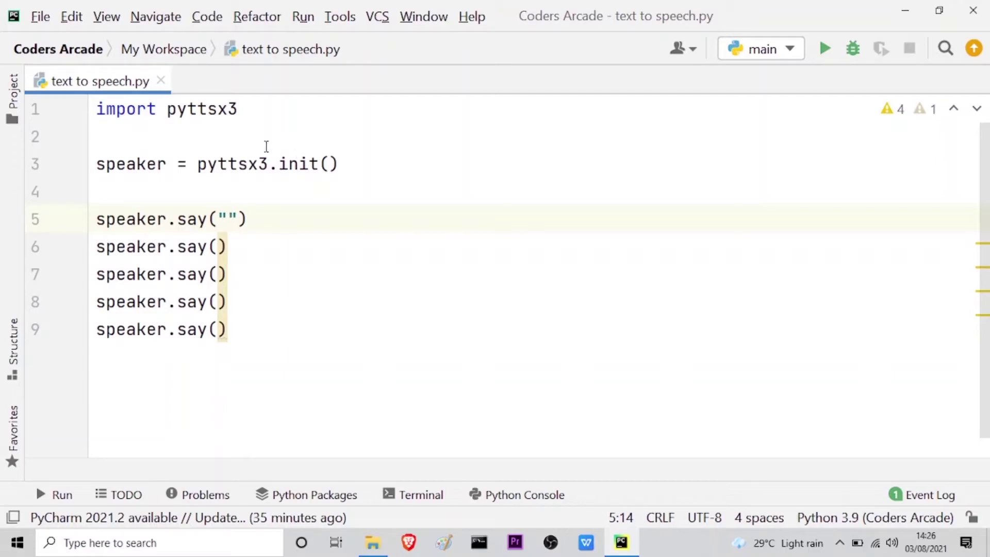
- Start typing 'Welcome to our channel Coders Arcade' between line 5's quotes
left_click_drag(249, 109, 158, 109)
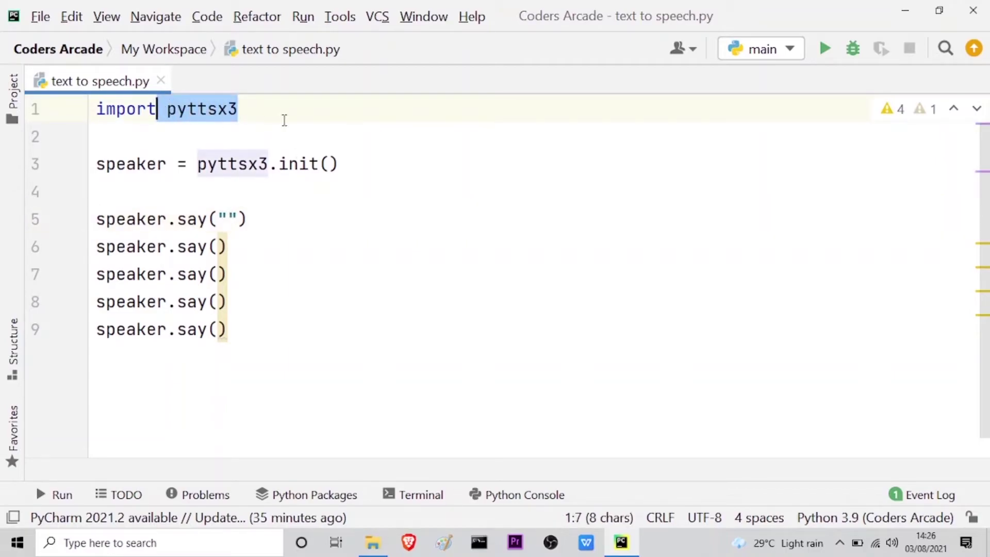
left_click(228, 219)
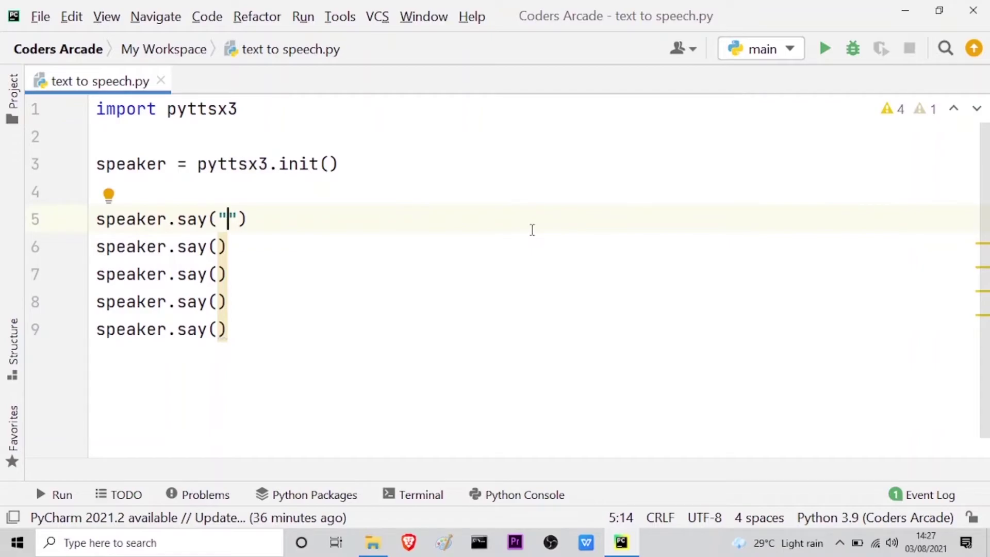
type("We")
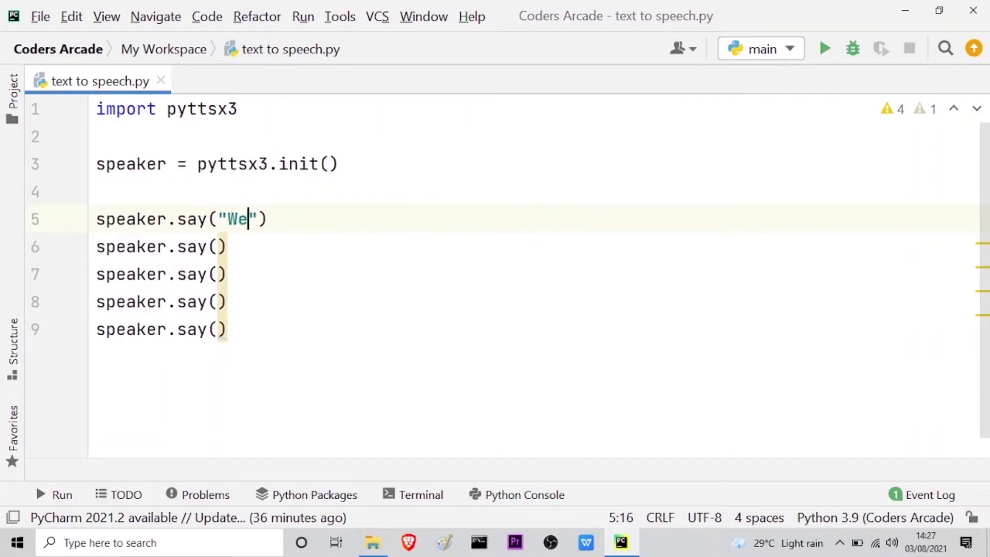
type("lcome to")
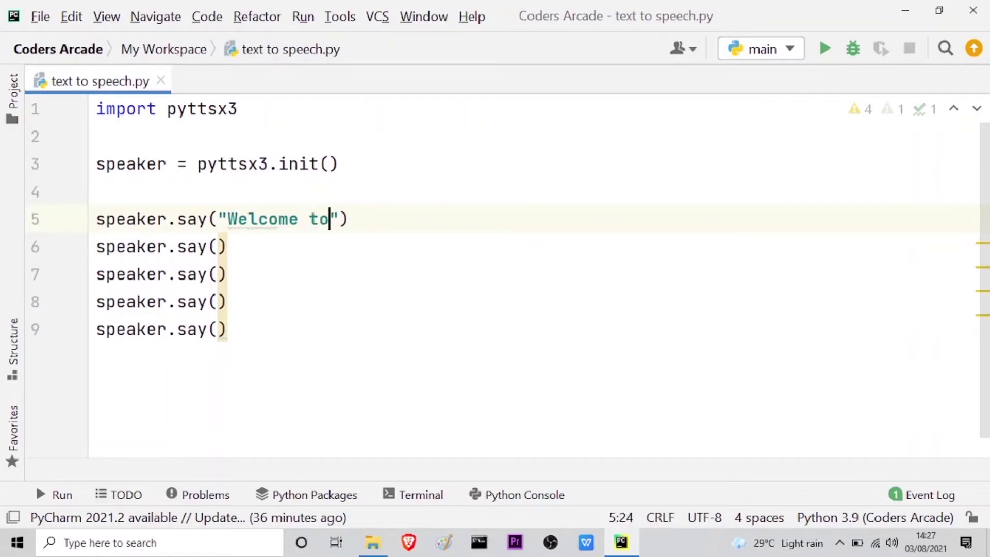
type(" our c")
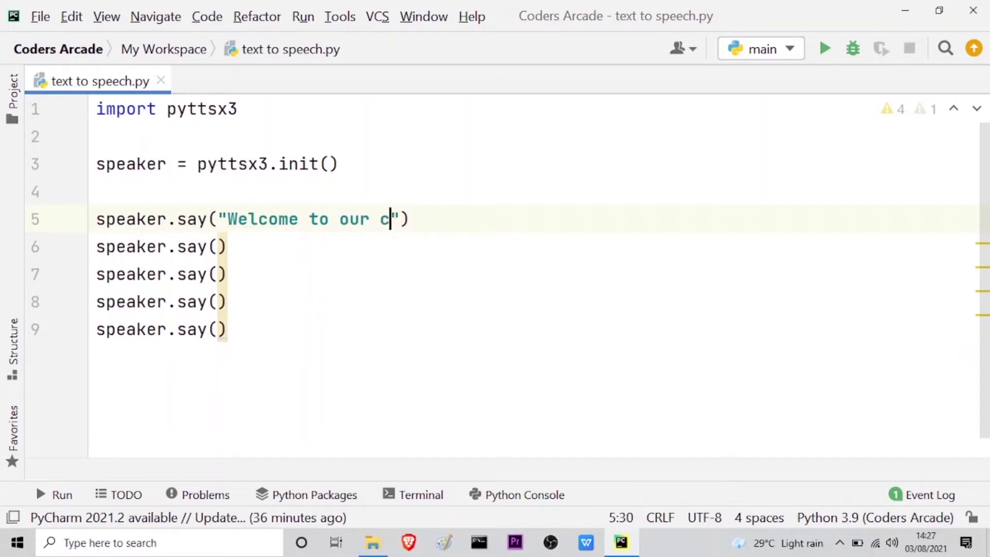
type("hannel C")
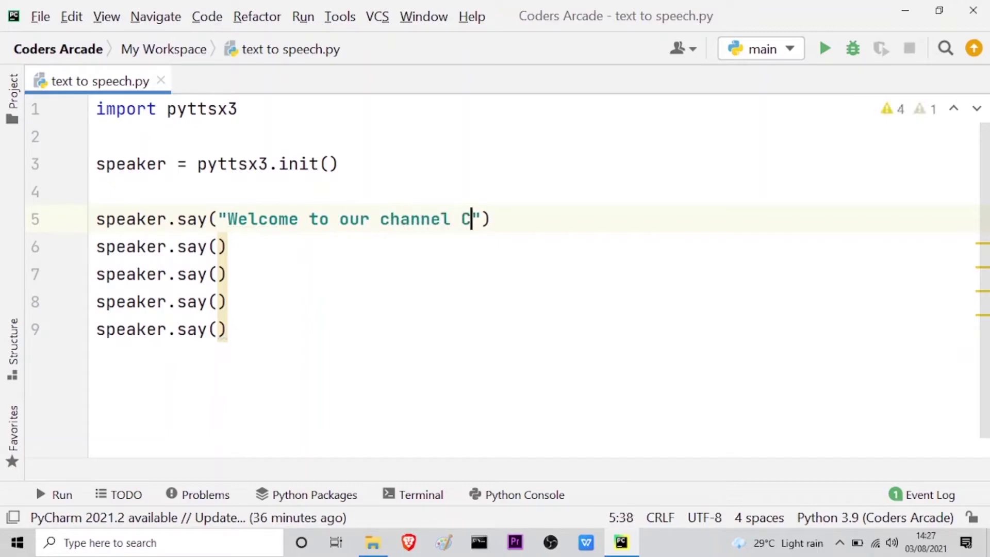
type("oders ")
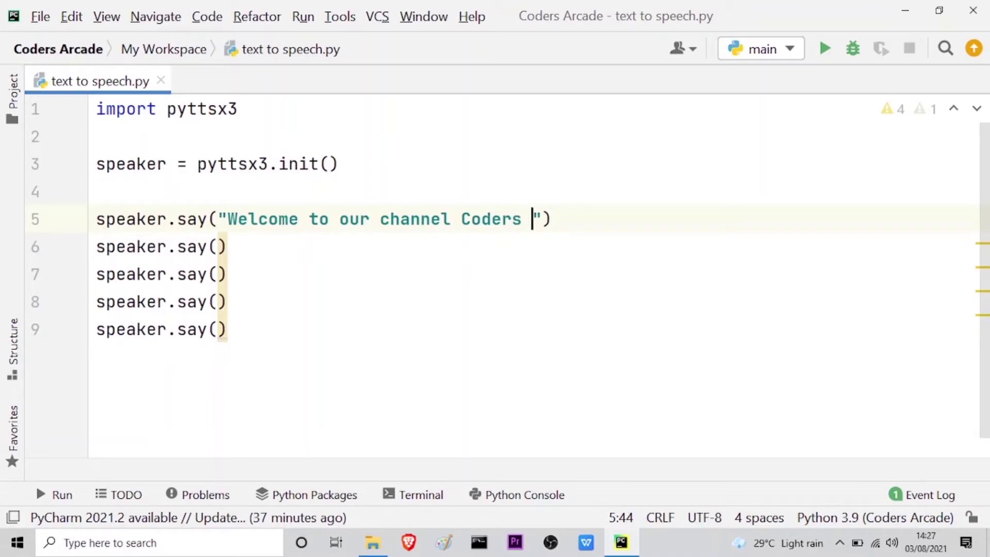
type("Arcade")
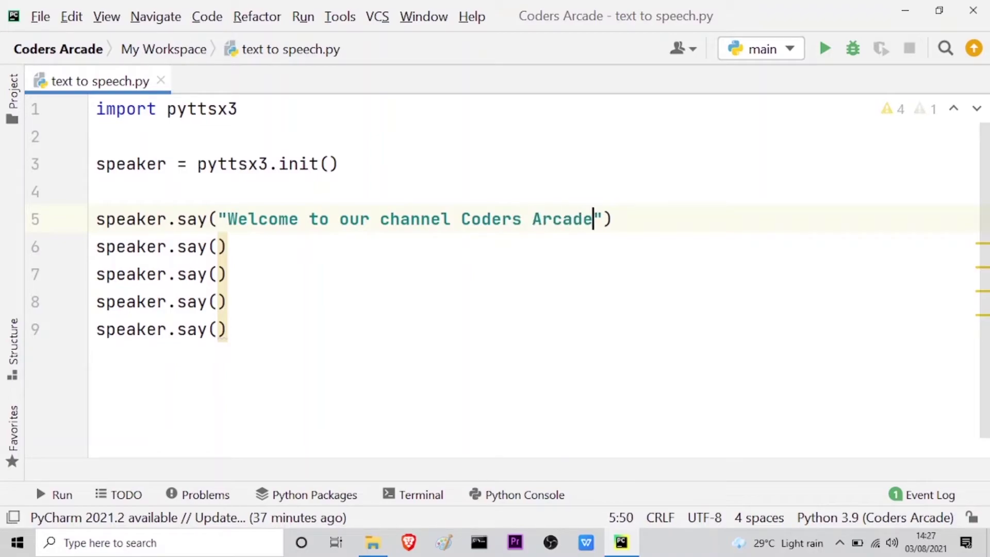
- Enter 'We provide free tutorials on Python, Java, HTML, CSS, and much more' on line 6
left_click(218, 246)
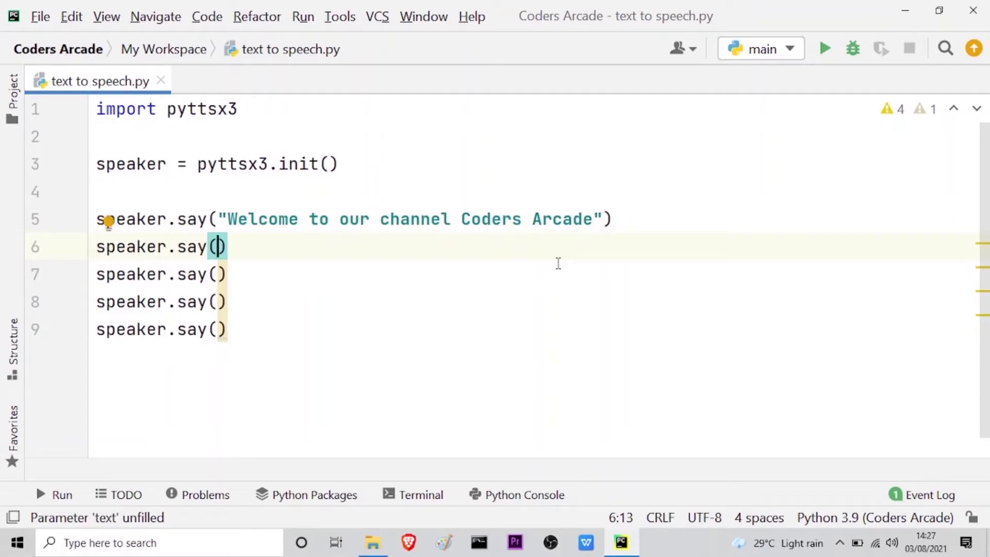
type("\"")
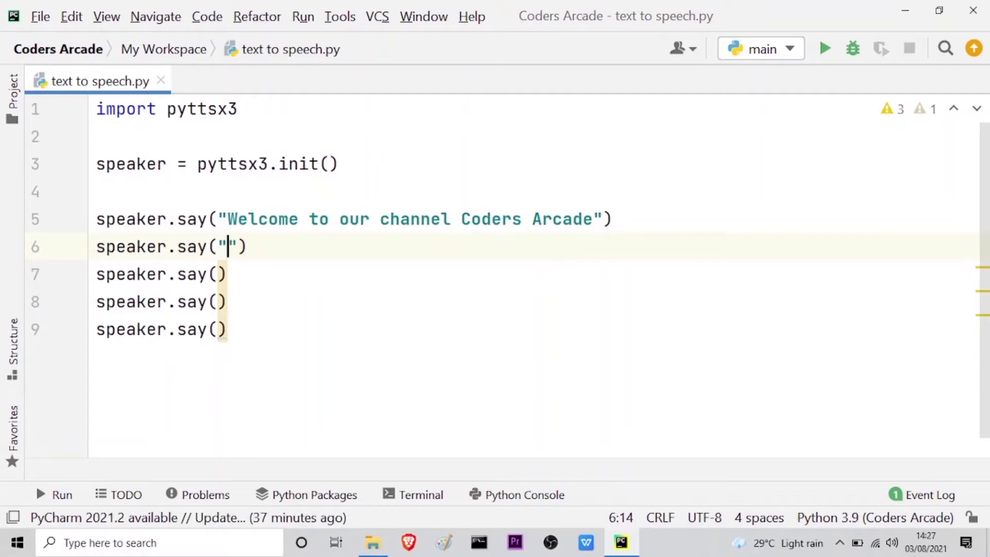
type(" We ")
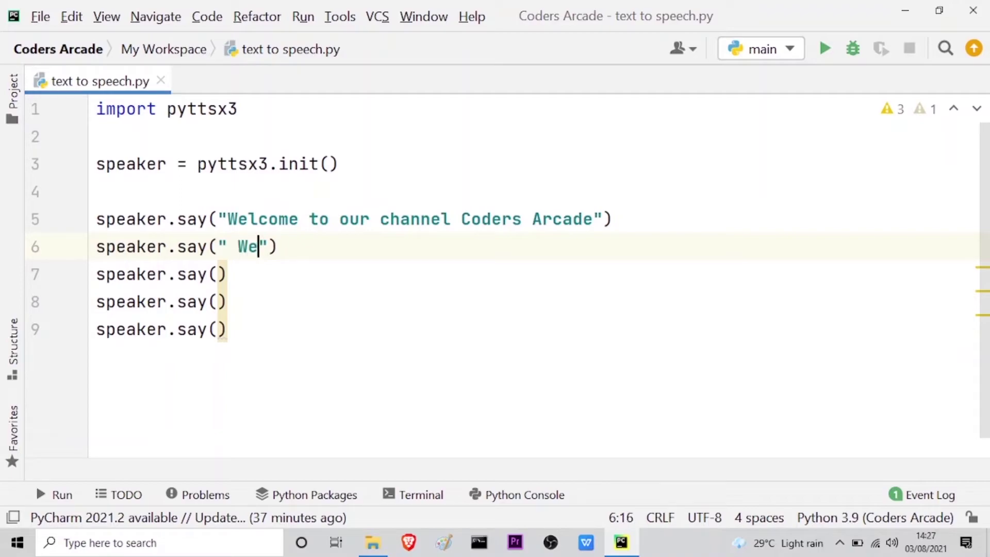
type("pr")
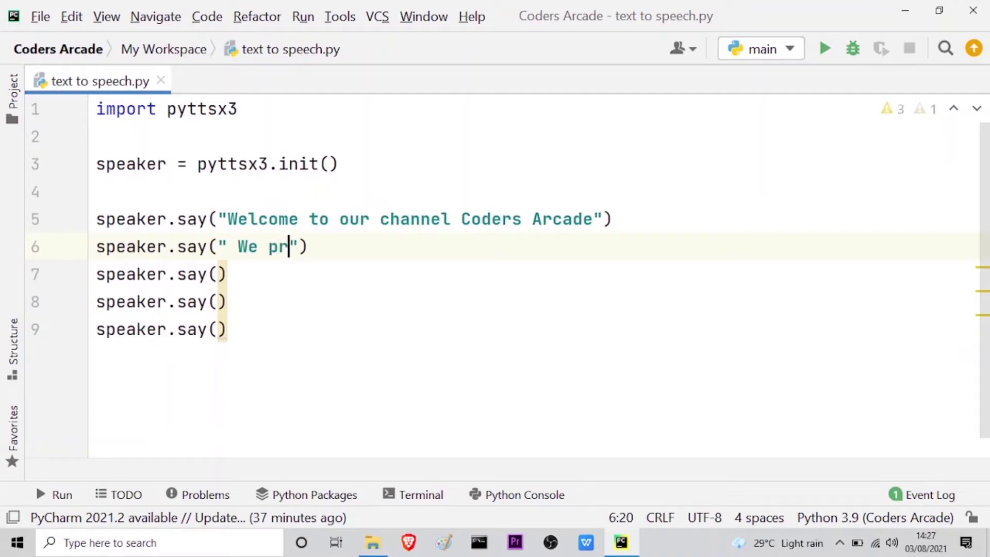
type("ovide f")
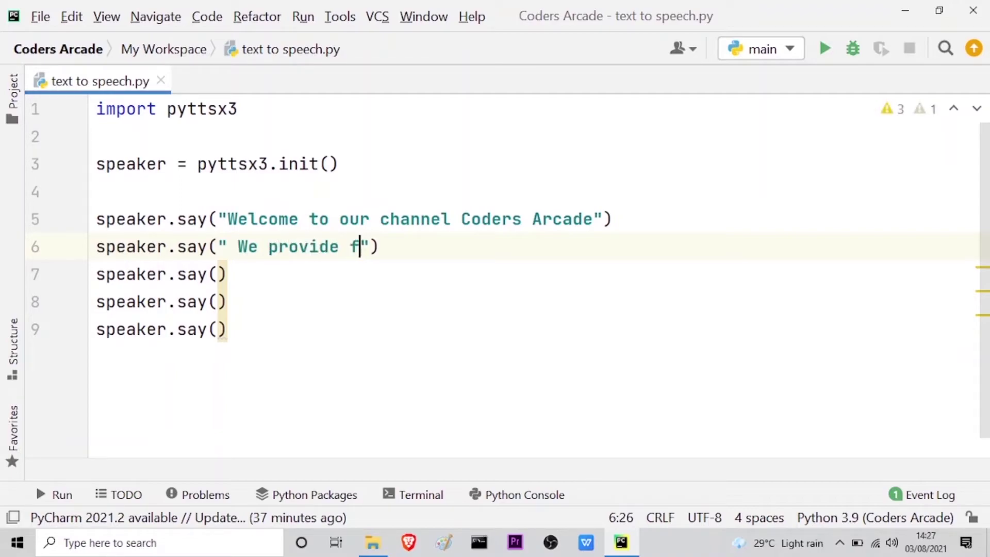
type("ree tuto")
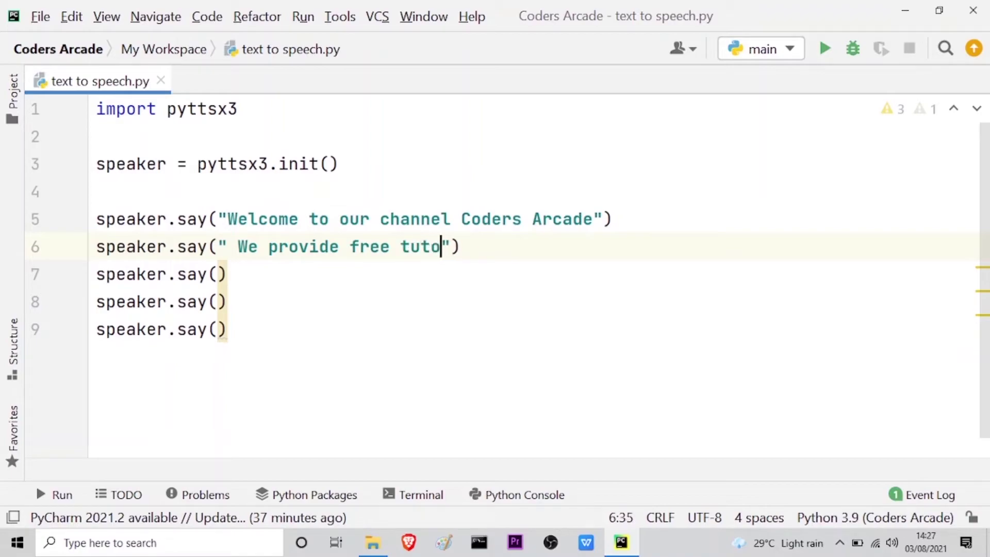
type("rials ")
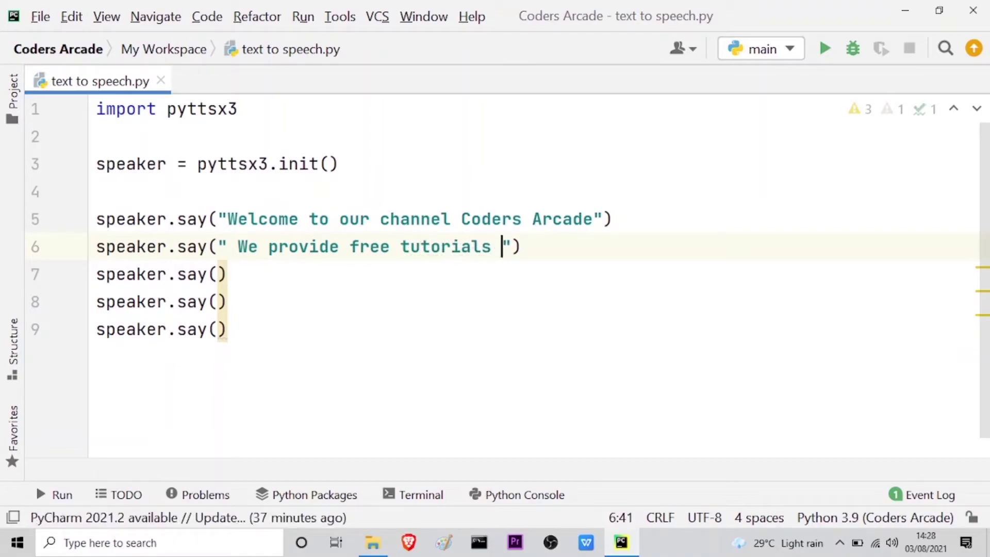
type("on Pyt")
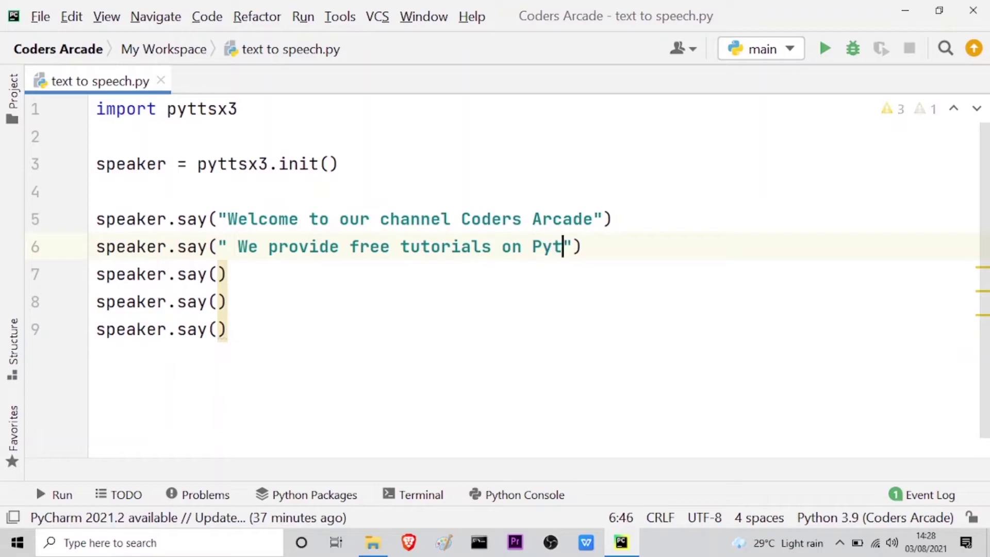
type("hon, Ja")
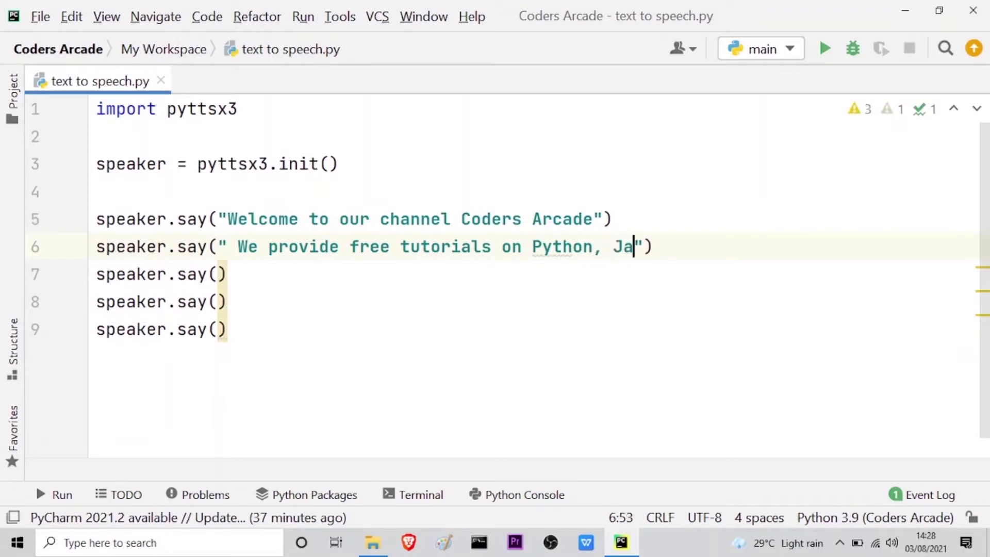
type("va, H")
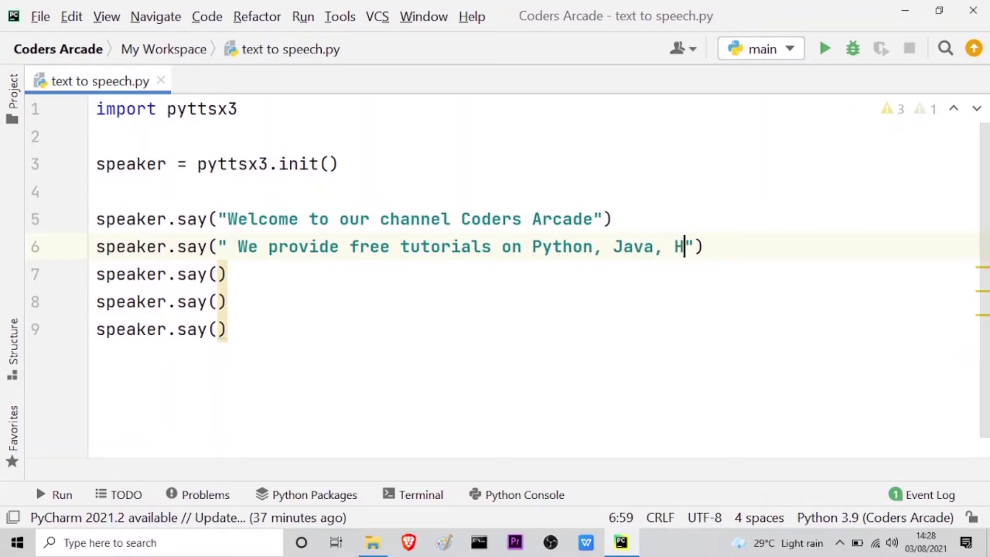
type("TML,")
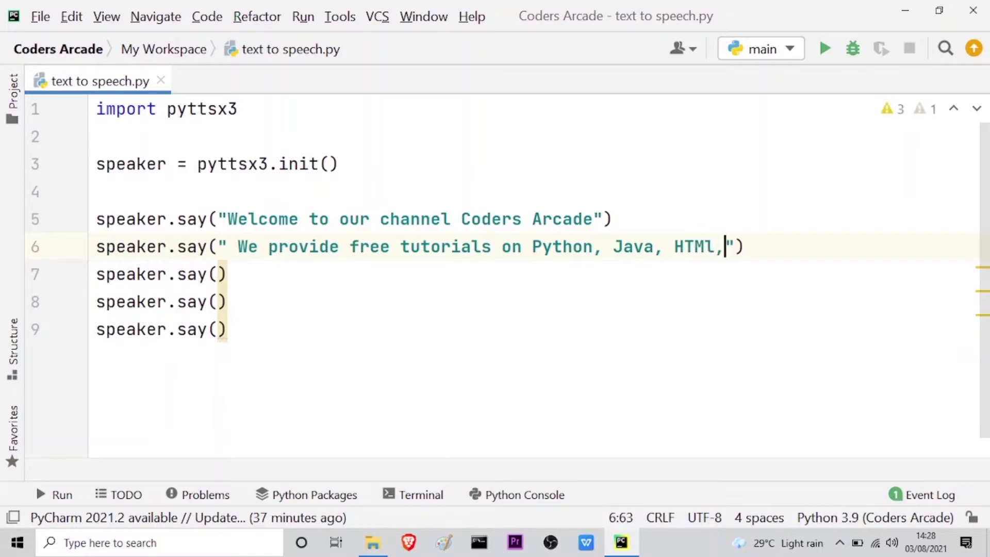
key("BackSpace")
key("BackSpace")
type("L, ")
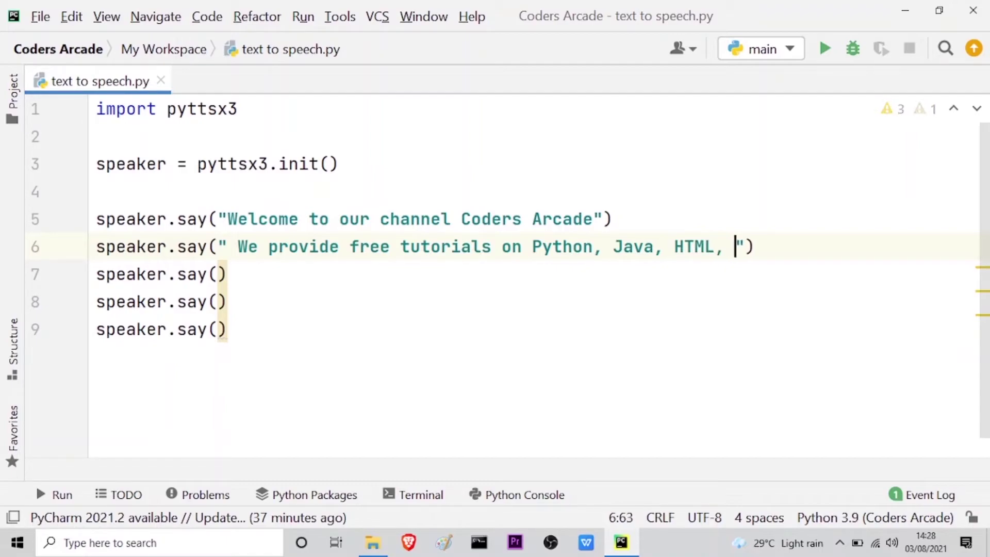
type("CSS")
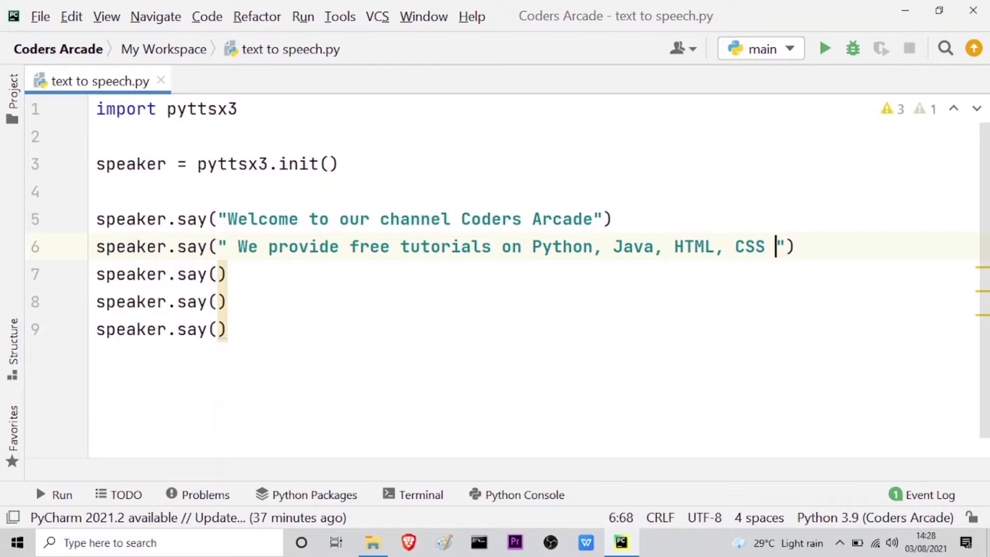
key("BackSpace")
type(", and m")
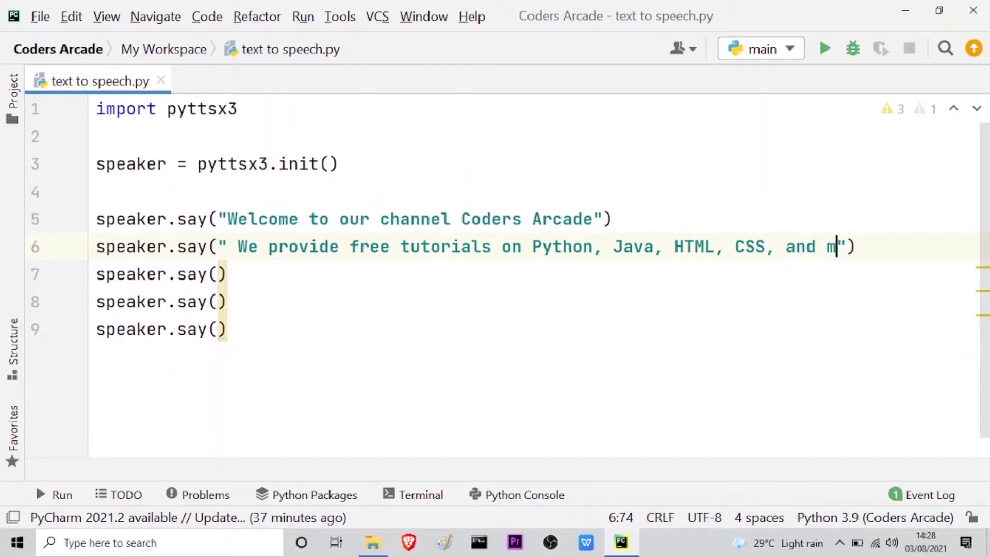
type("uch more")
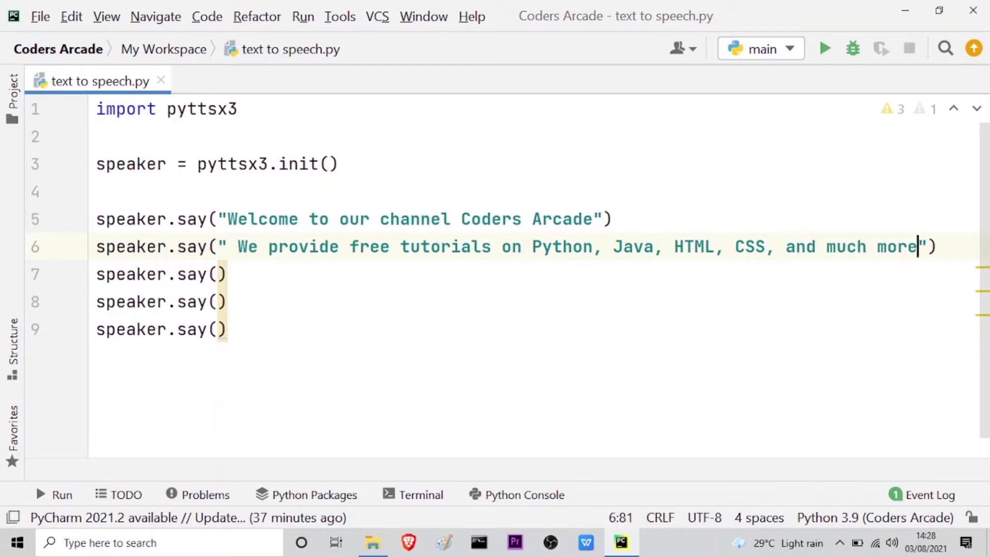
left_click(225, 274)
- Enter 'We started our channel on 3rd January, 2021' on line 7, capitalising January
key("Left")
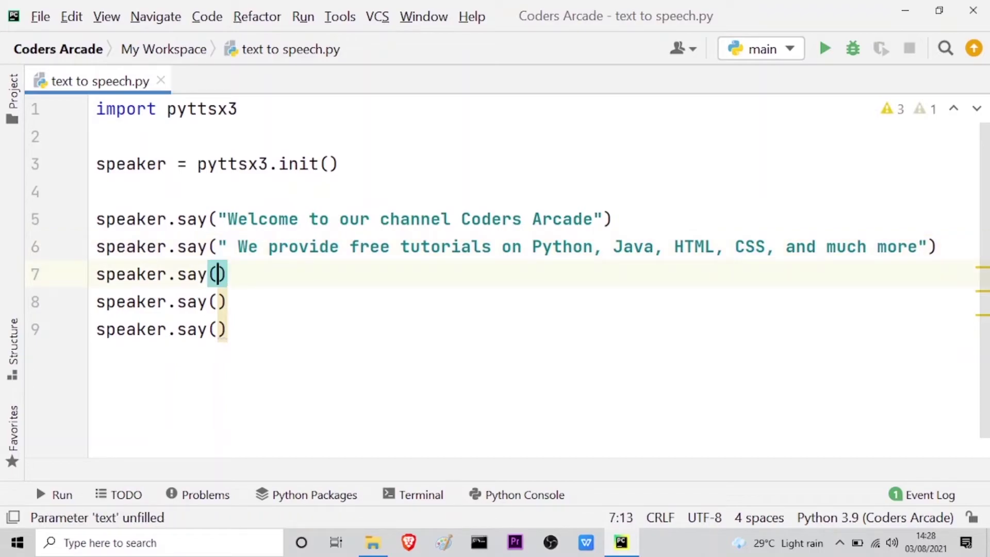
type("\"")
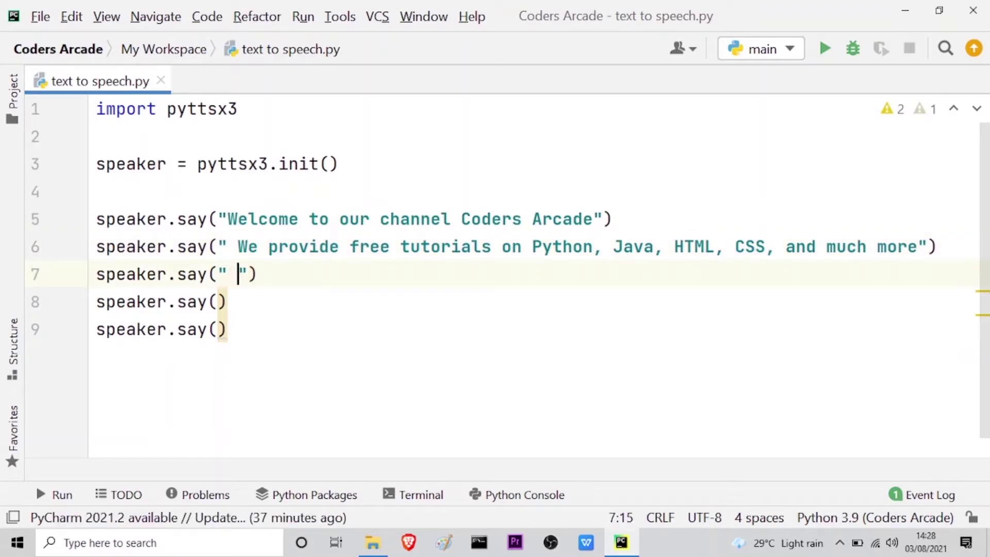
key("Up")
key("Up")
key("Down")
key("Down")
key("BackSpace")
type("We sta")
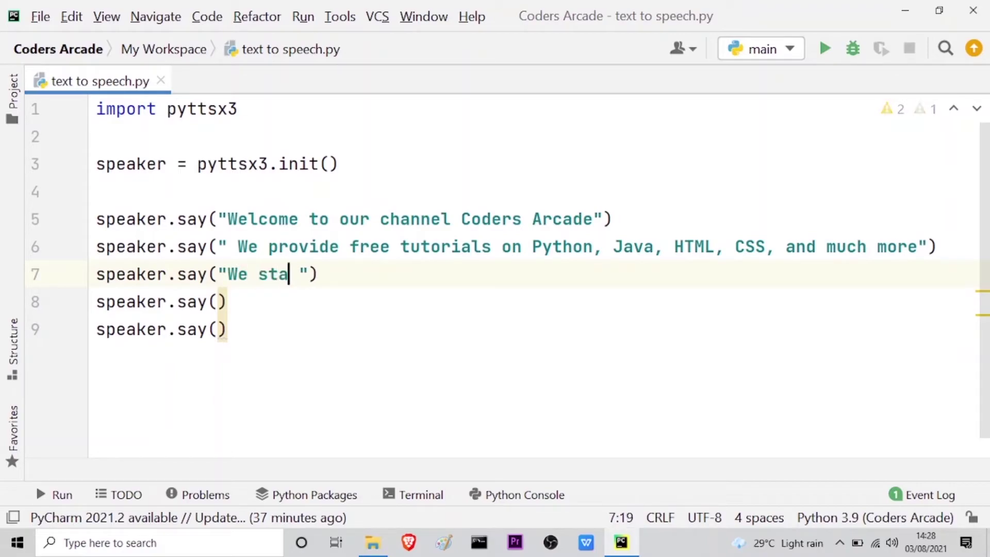
type("rted o")
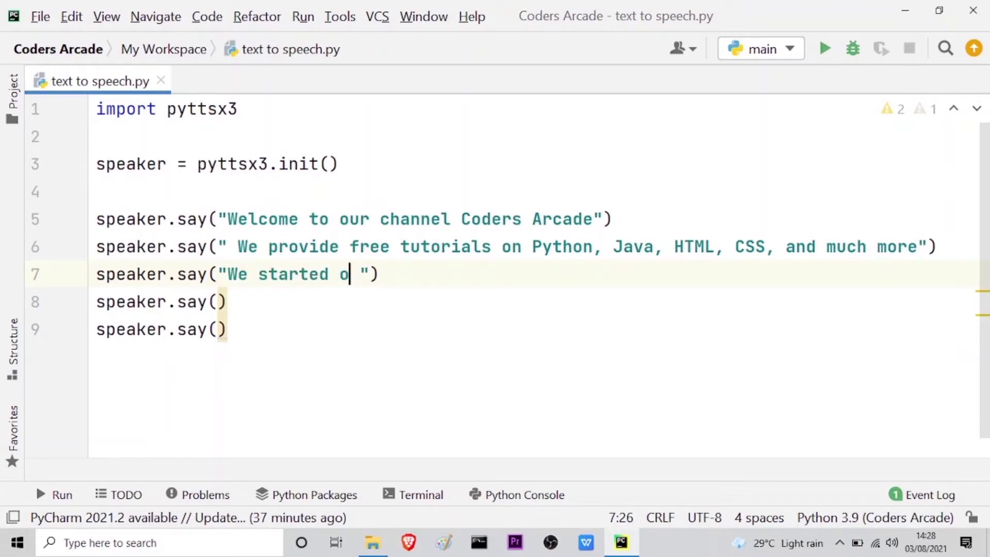
type("ur ch")
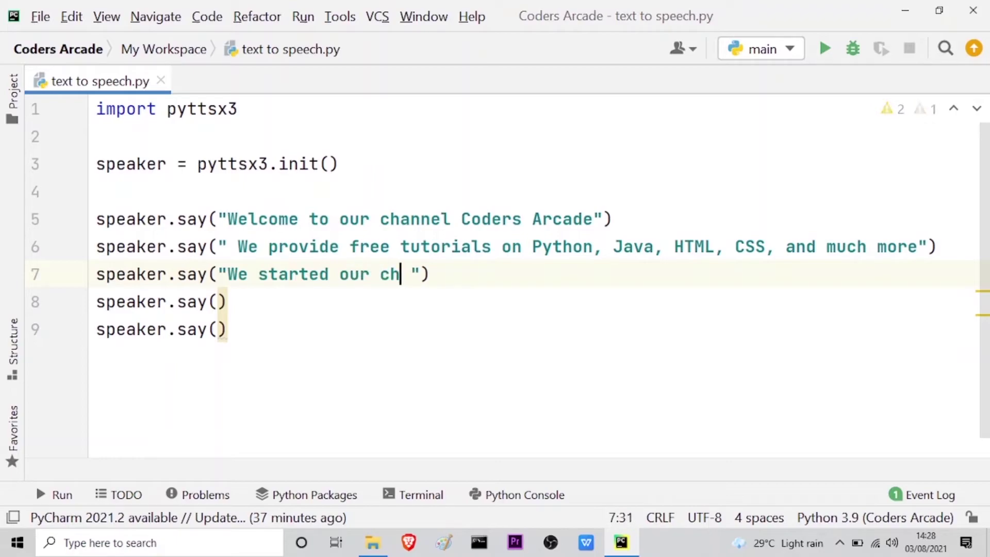
type("annel o")
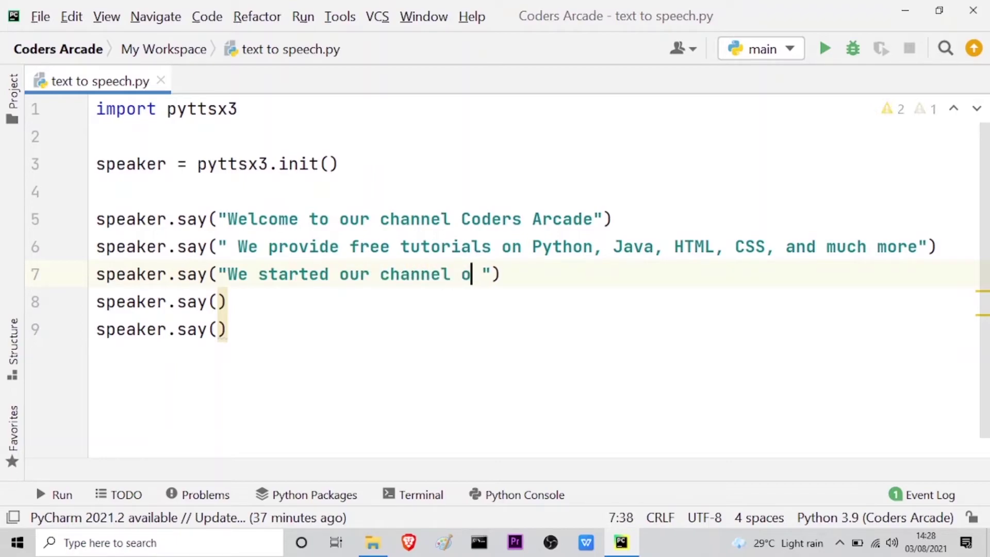
type("n 3rd")
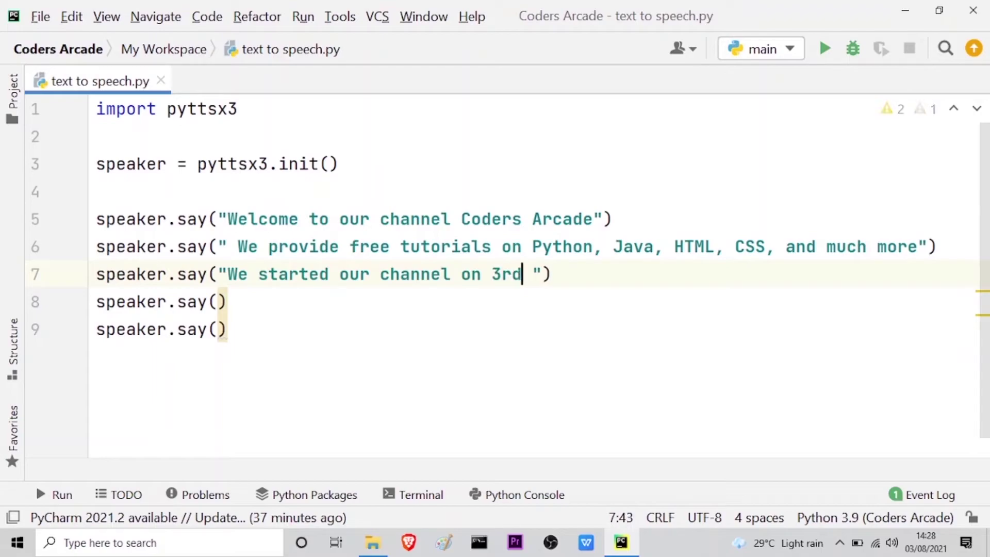
type(" ja")
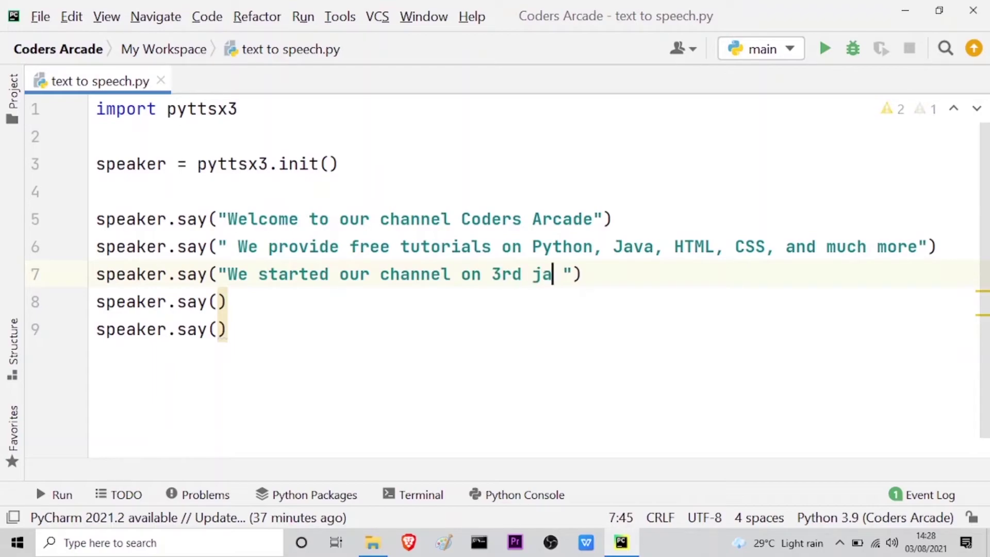
type("nuary,")
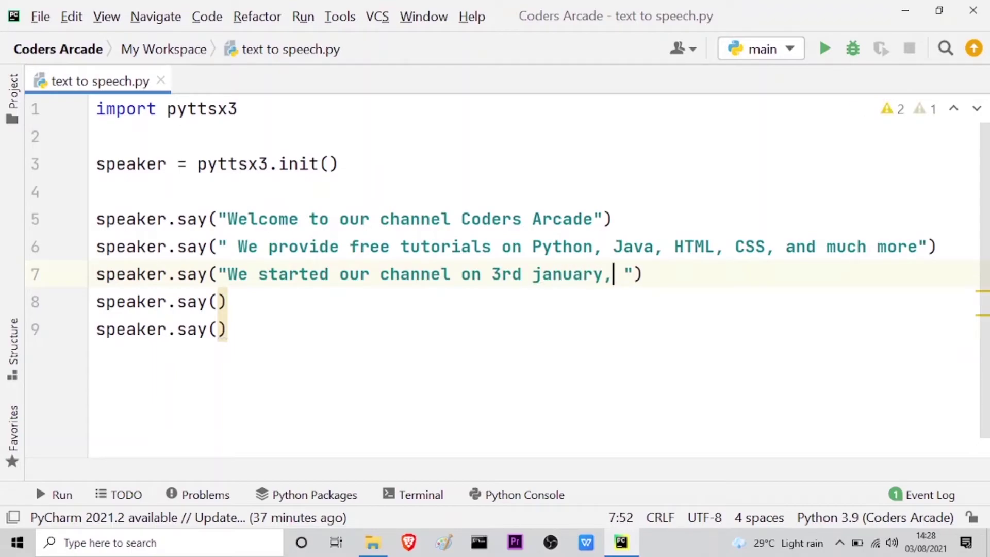
type(" 2021")
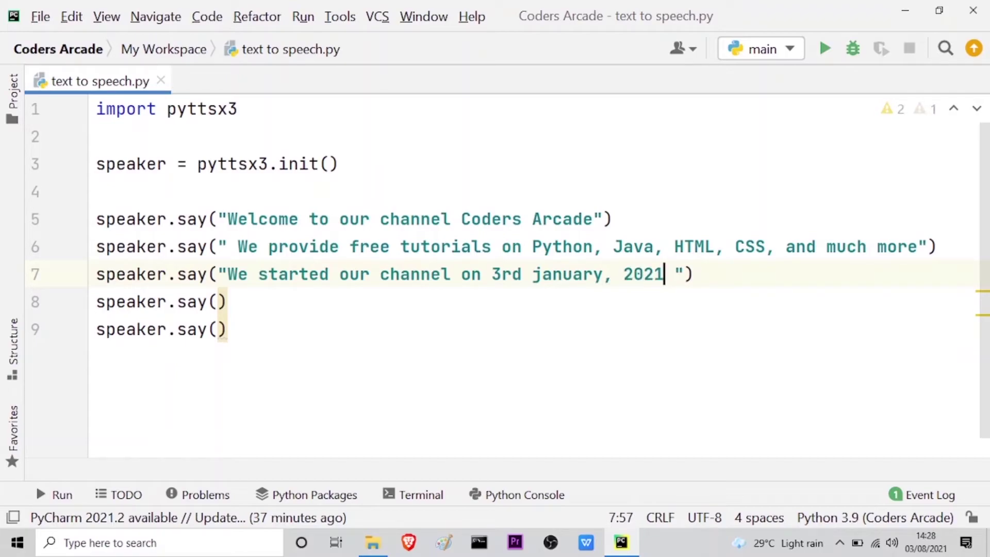
key("Left")
key("Left")
key("Left")
key("Left")
key("Left")
key("BackSpace")
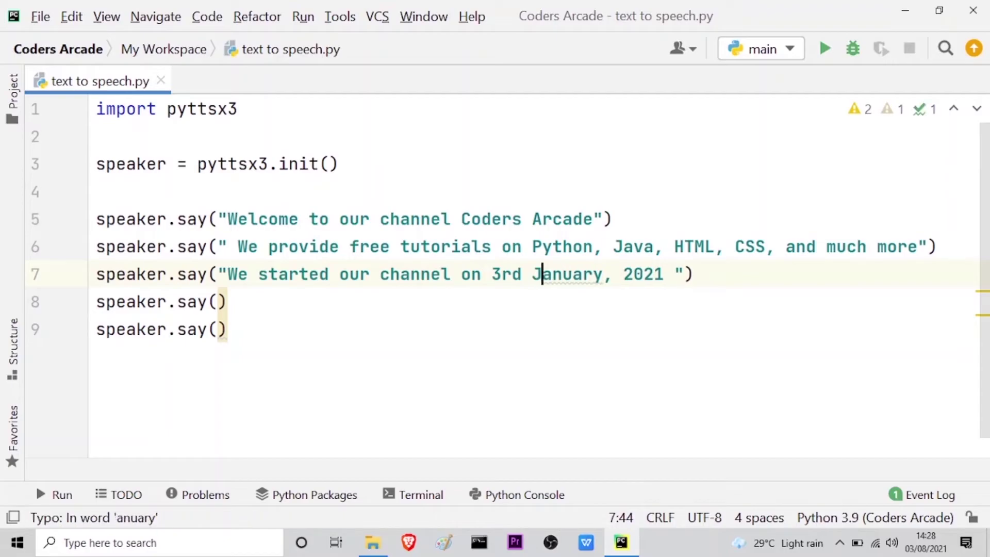
type("J")
key("Down")
type("\" ")
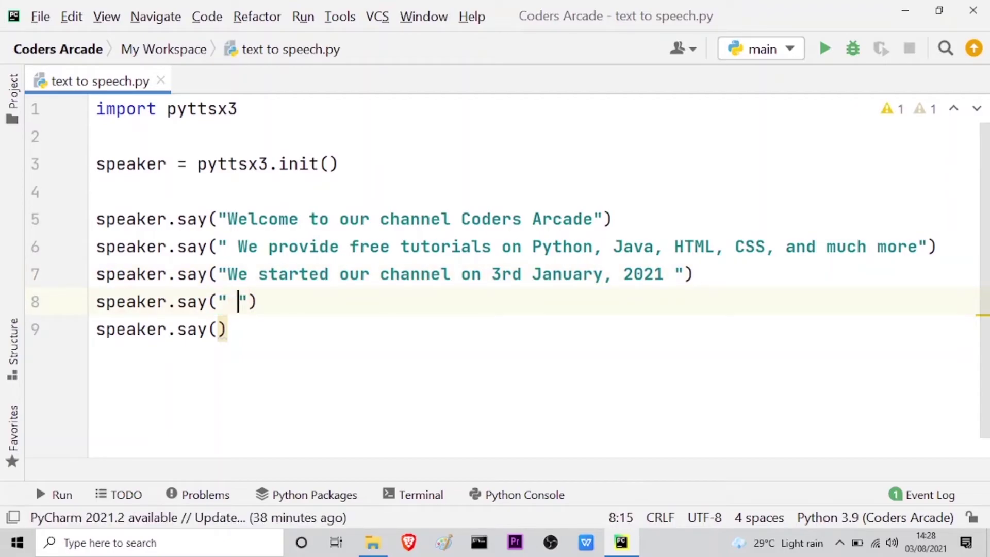
type("If ")
type("you lik")
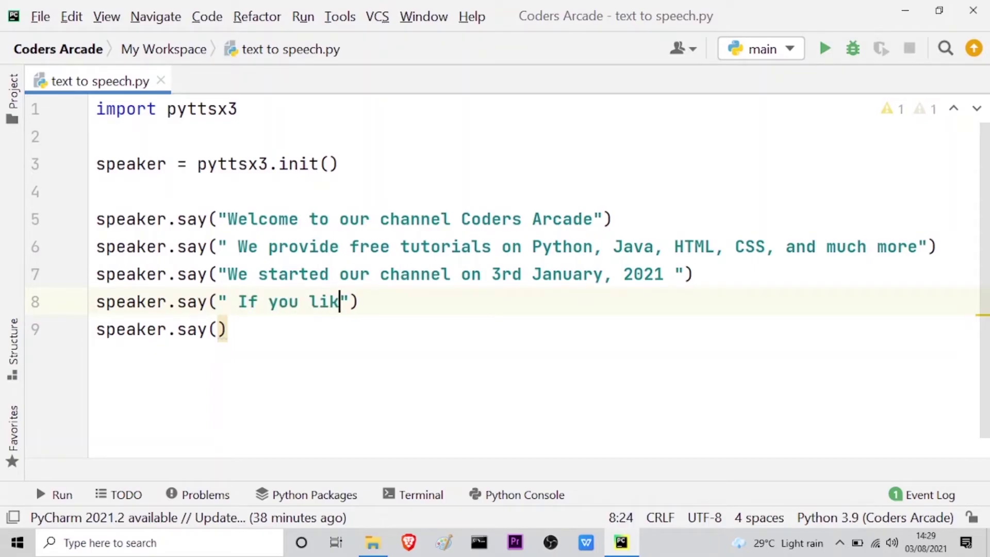
type("e our vi")
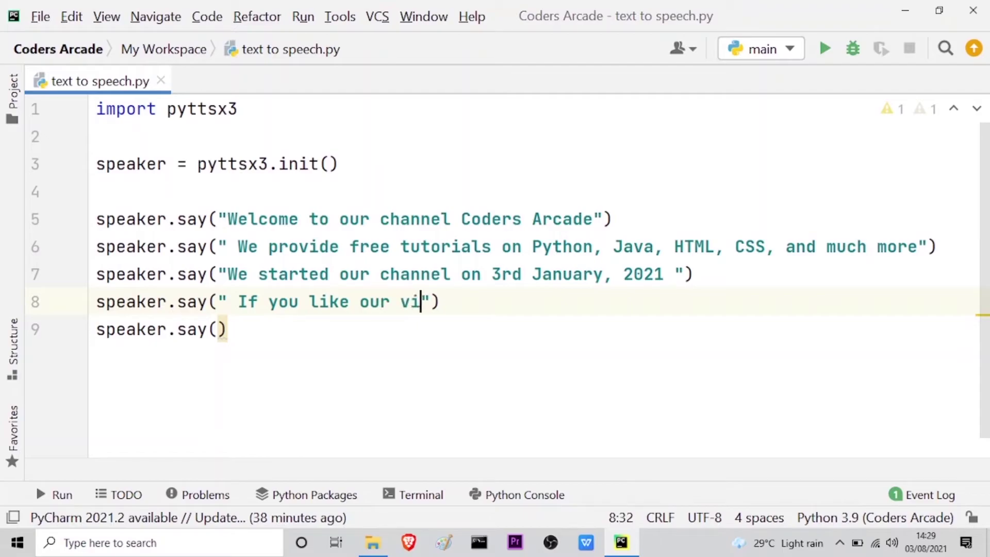
type("deos, ")
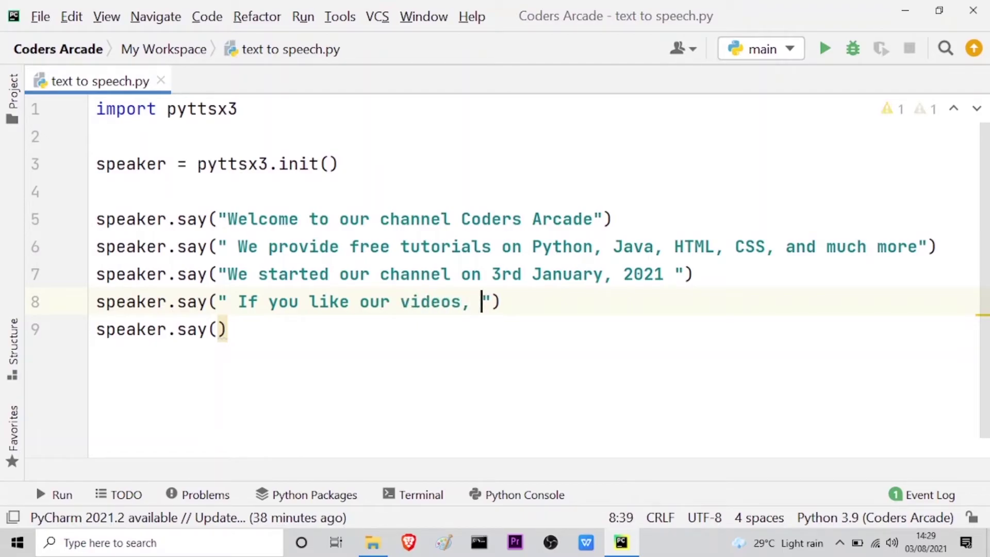
type("please ")
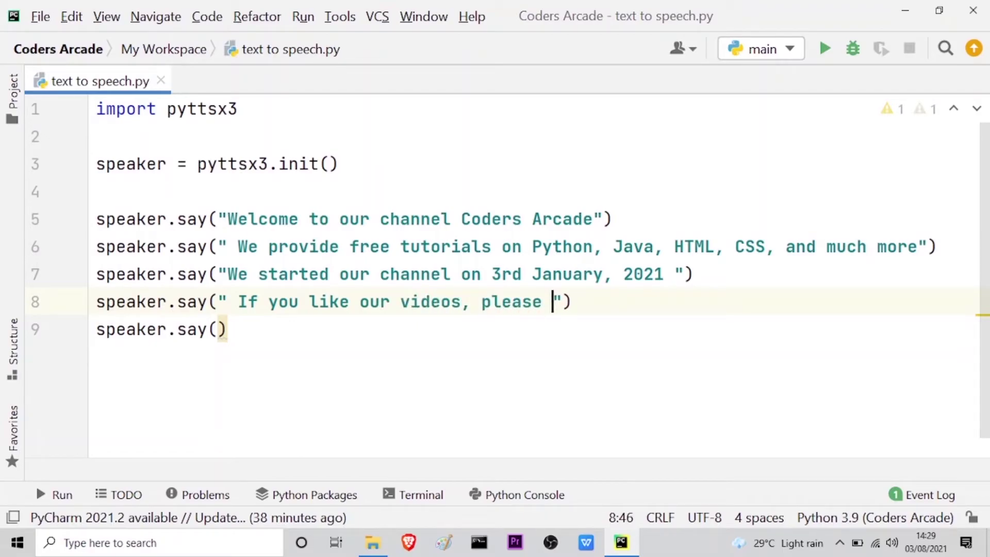
type("l")
- Enter 'If you like our videos, please subscribe to our channel' on line 8, fixing a typo
key("BackSpace")
type("subscri")
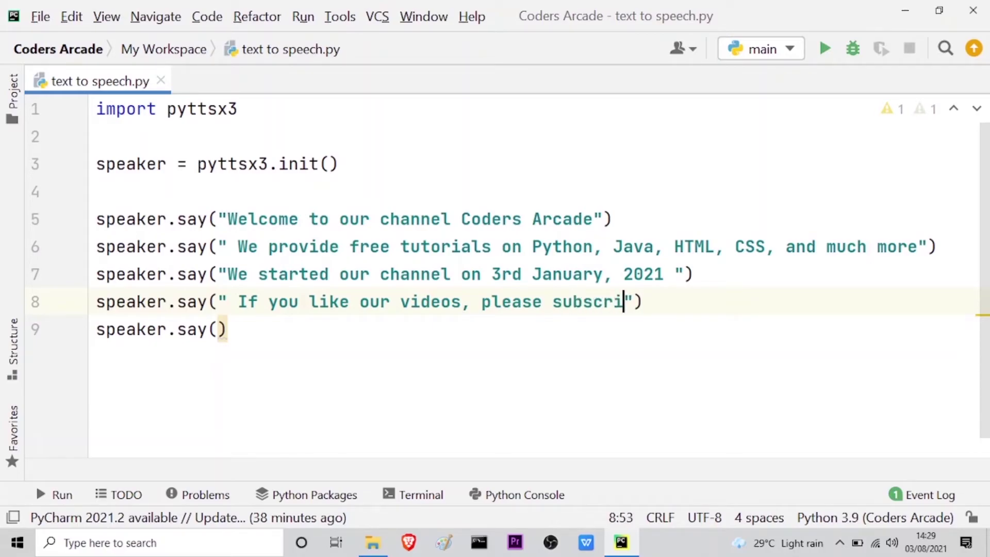
type("be to o")
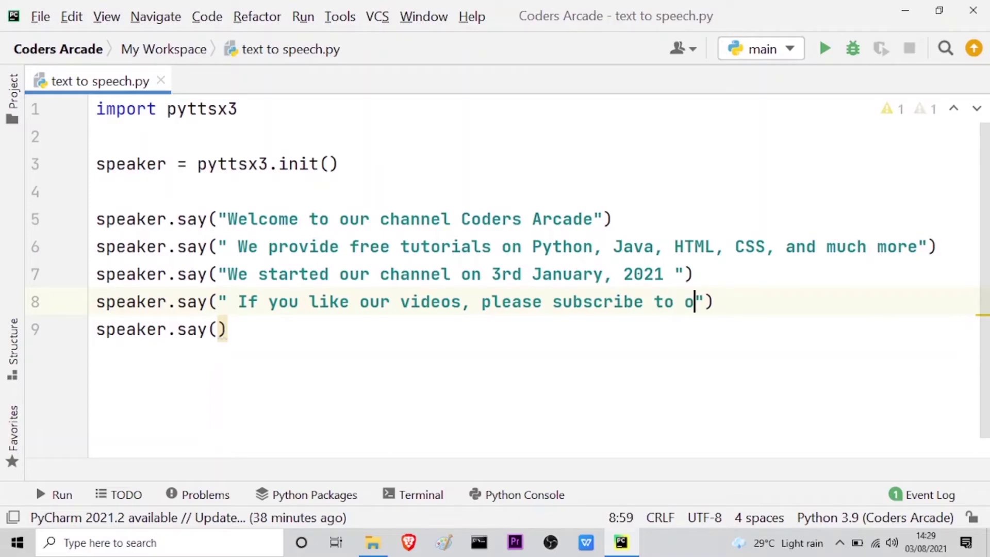
type("ur chann")
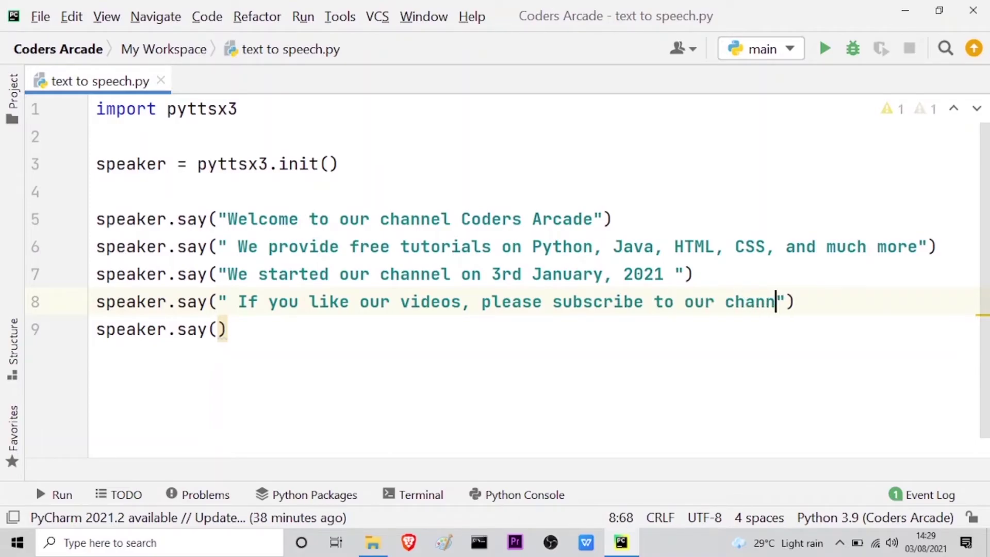
type("el")
key("Down")
key("Left")
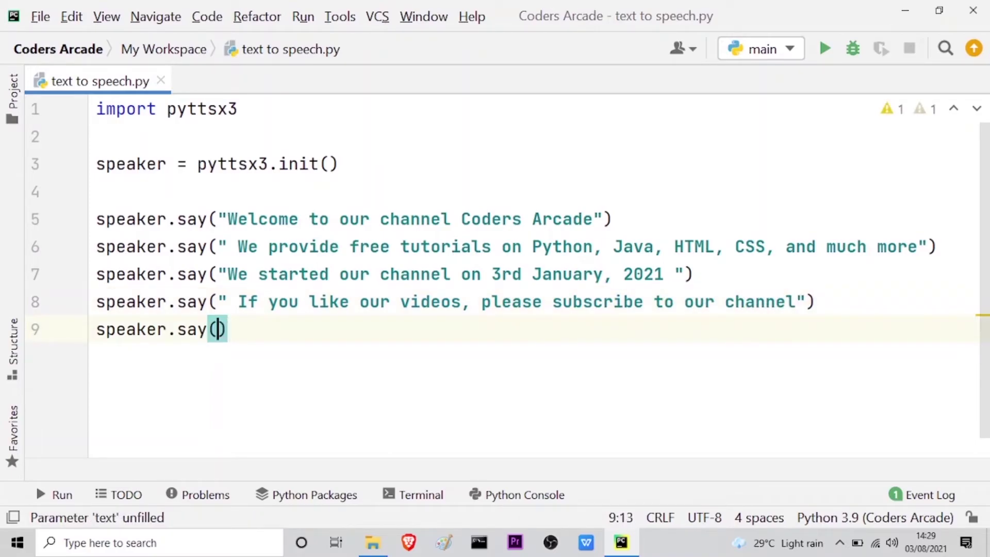
type("\" T")
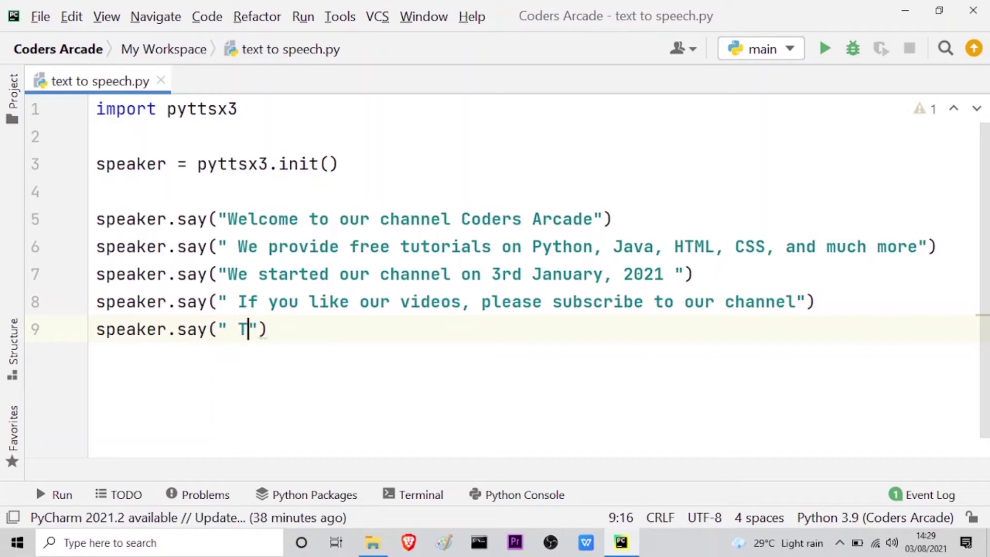
type("hank you ")
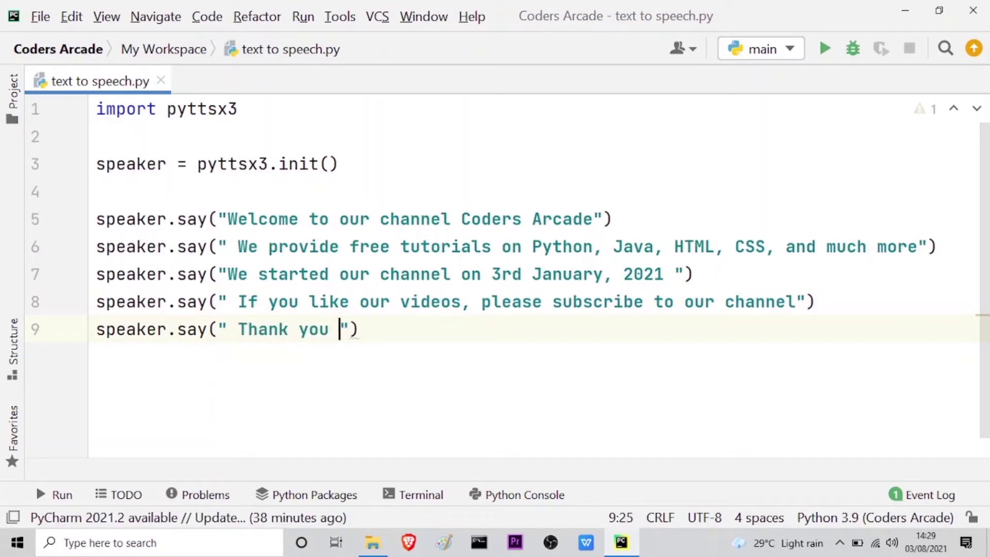
type("and happy")
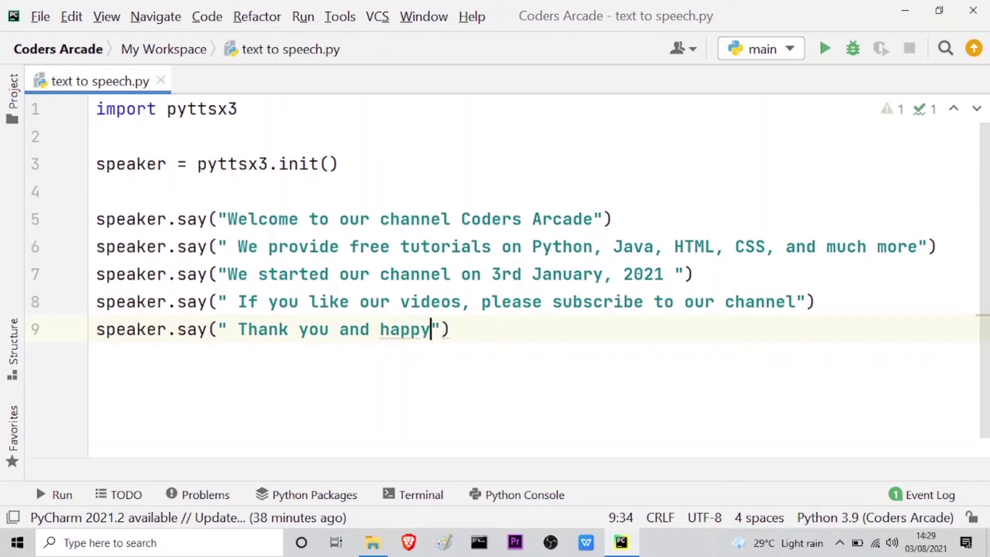
type(" learni")
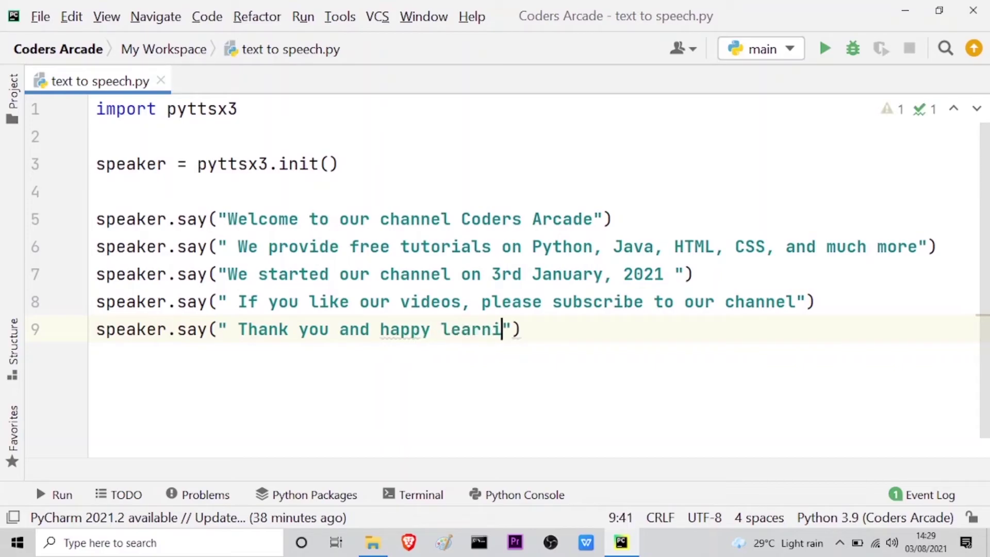
type("ng !!!")
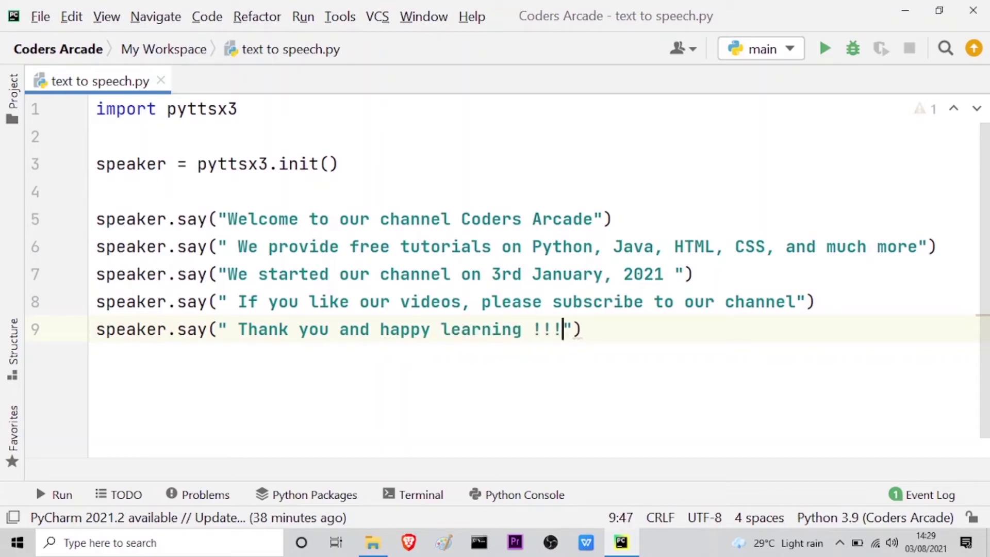
- Finish line 9's 'Thank you and happy learning !!!' sentence and add blank lines below it
key("End")
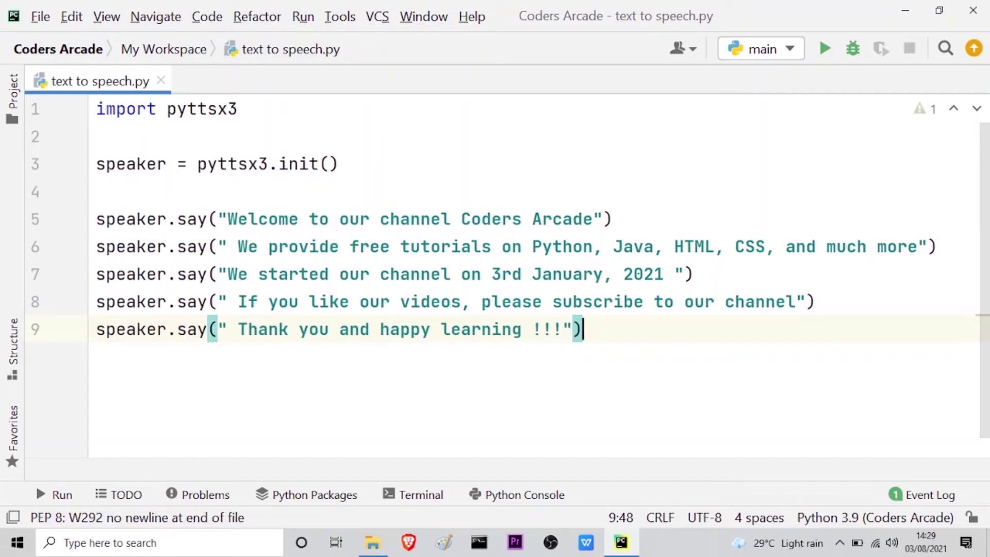
key("Return")
key("Return")
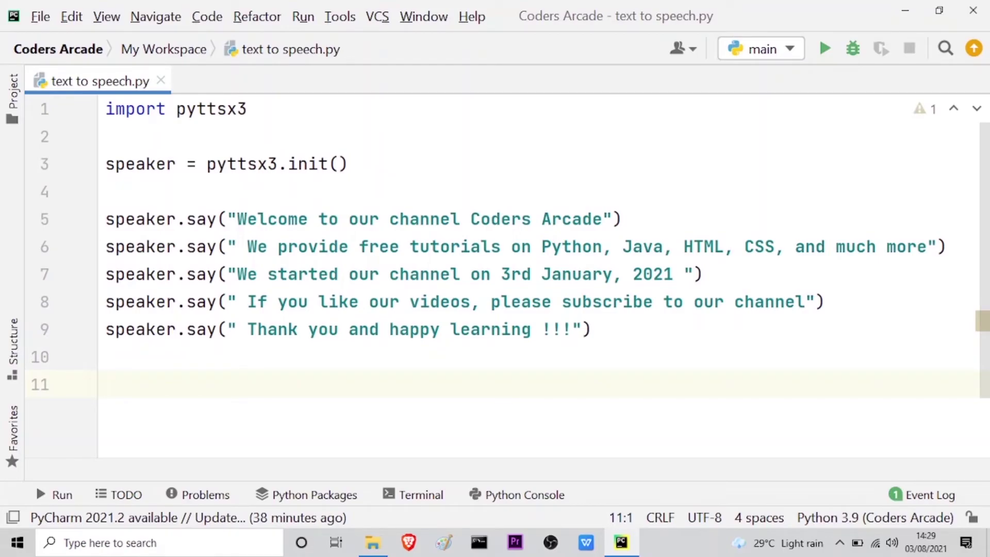
type("sp")
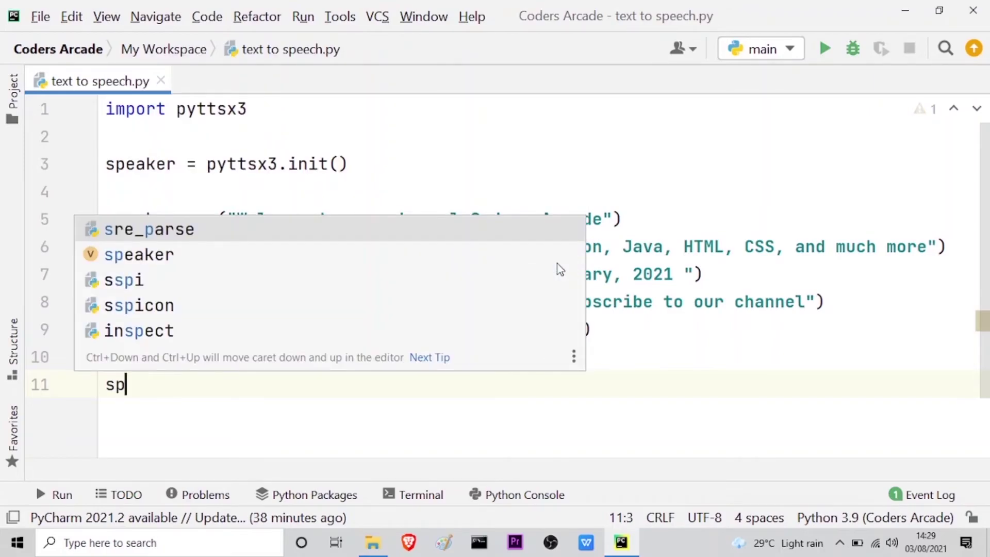
- Write speaker.runAndWait() on line 11, correcting a wrong sre_parse completion, then select line 5's sentence
key("Tab")
key("BackSpace")
key("BackSpace")
key("BackSpace")
key("BackSpace")
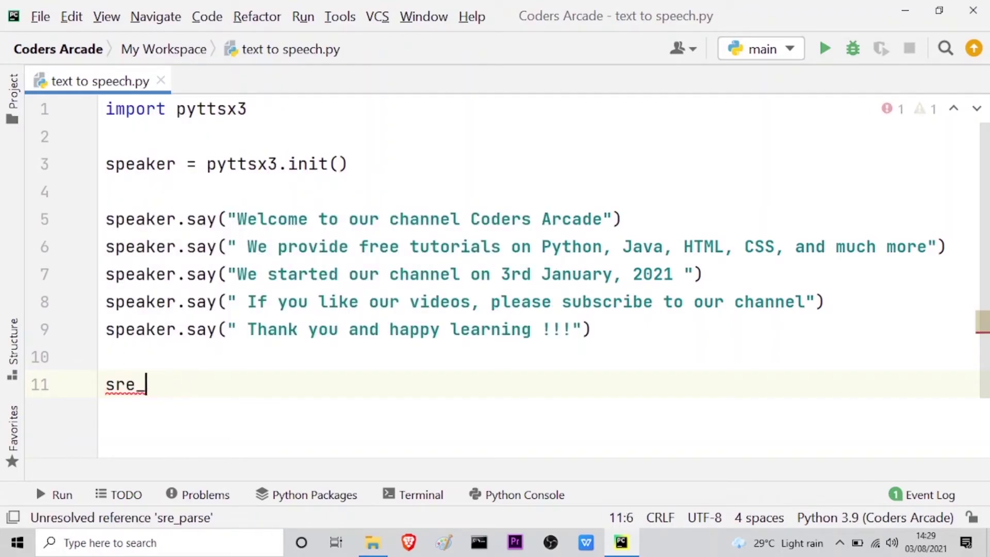
key("BackSpace")
key("BackSpace")
key("BackSpace")
type("p")
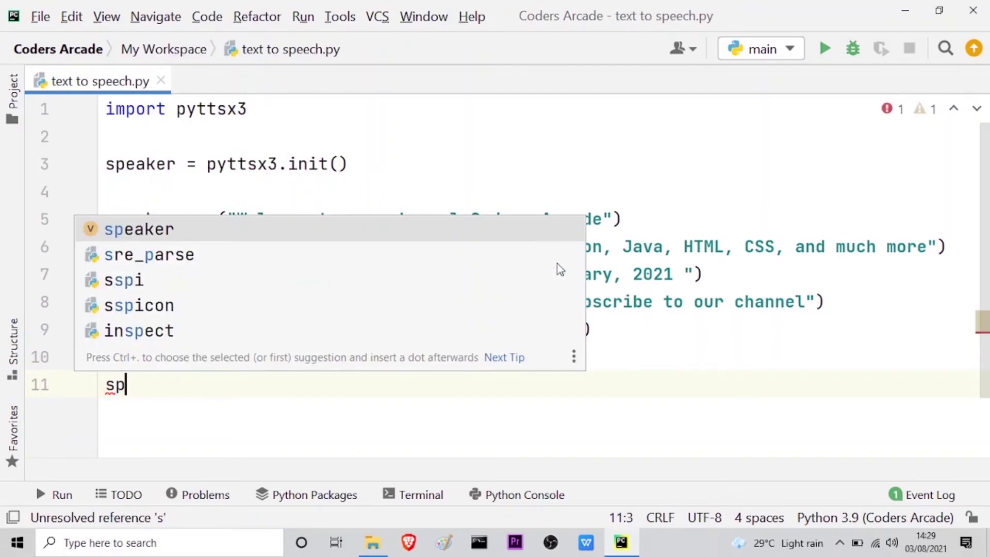
key("Tab")
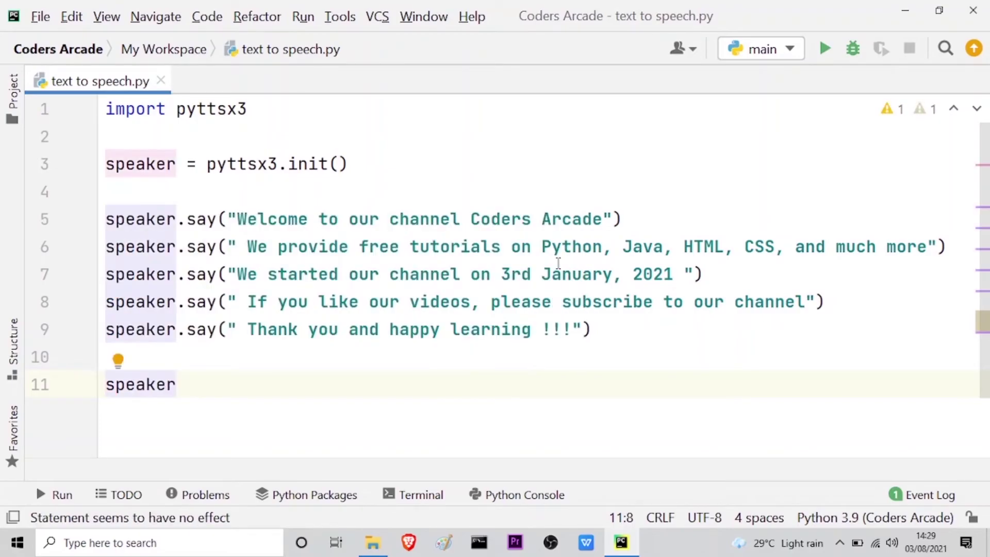
type(".")
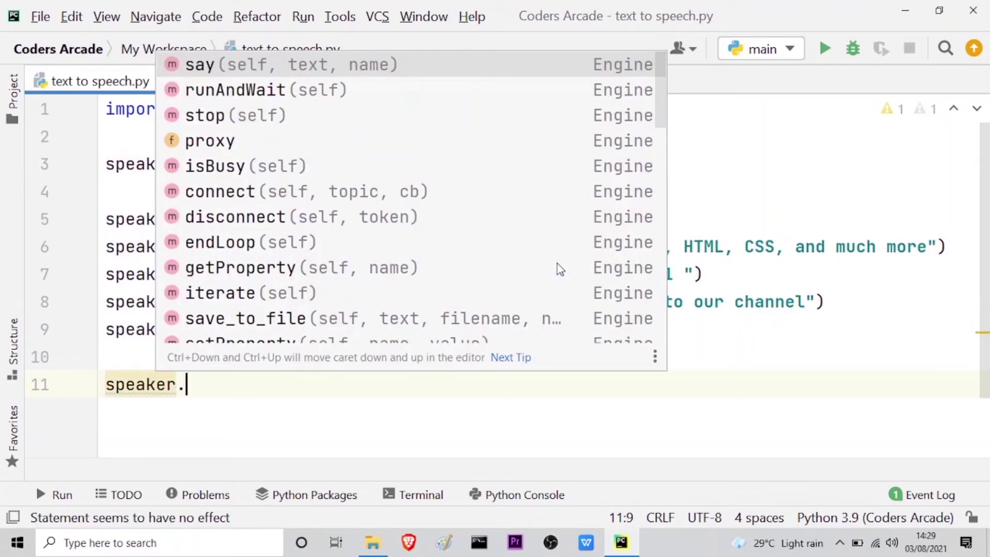
key("Down")
key("Return")
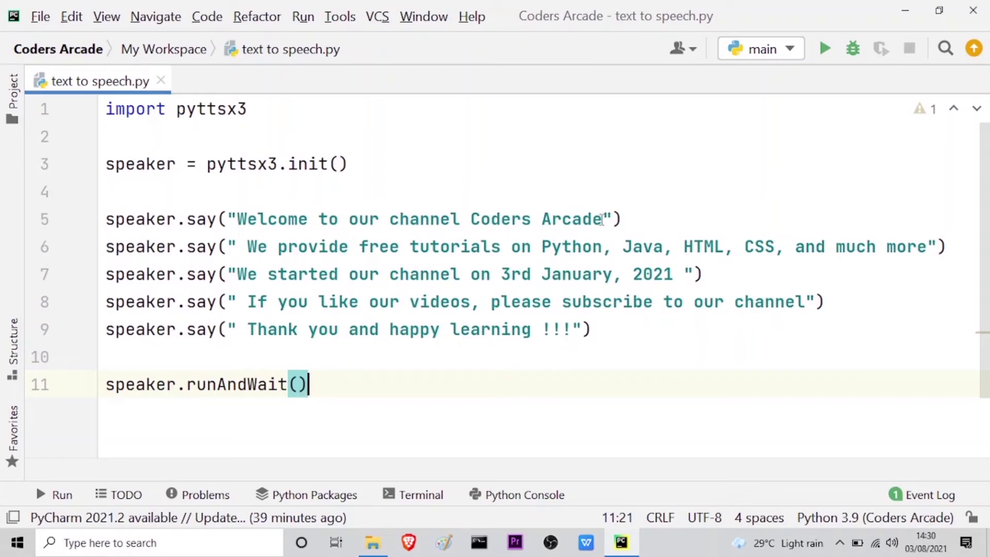
left_click_drag(603, 219, 238, 219)
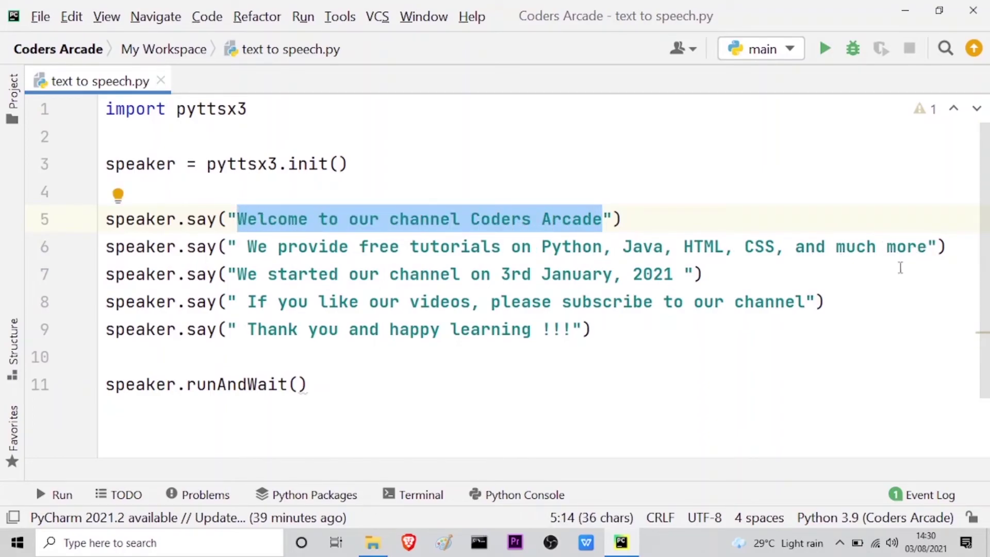
- Run 'text to speech' from the editor's context menu, then hide the Run output panel
right_click(723, 164)
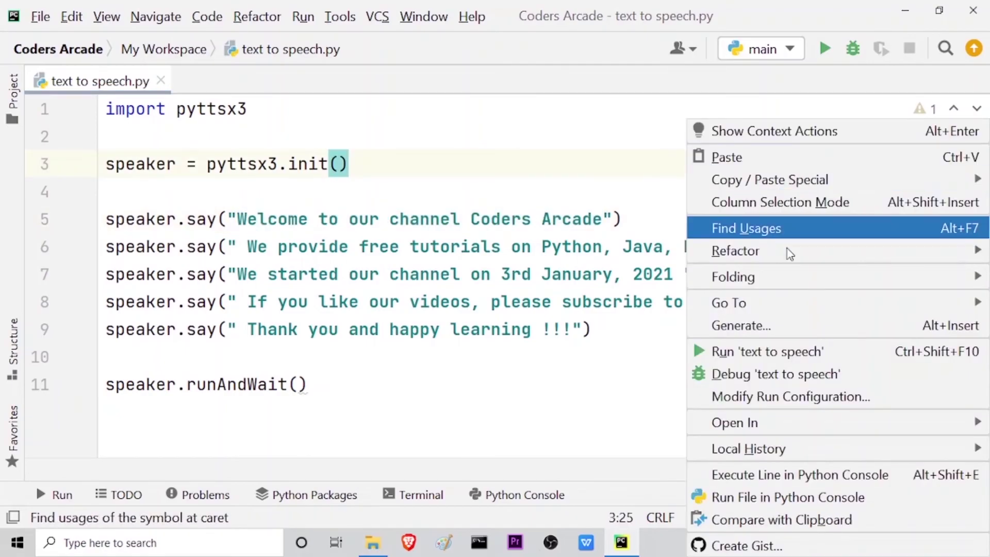
left_click(767, 351)
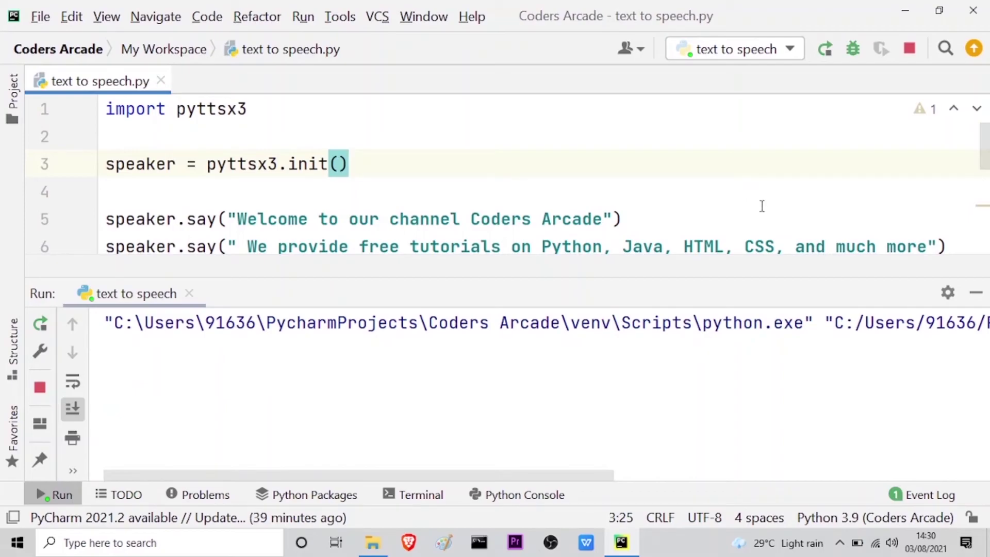
left_click(976, 292)
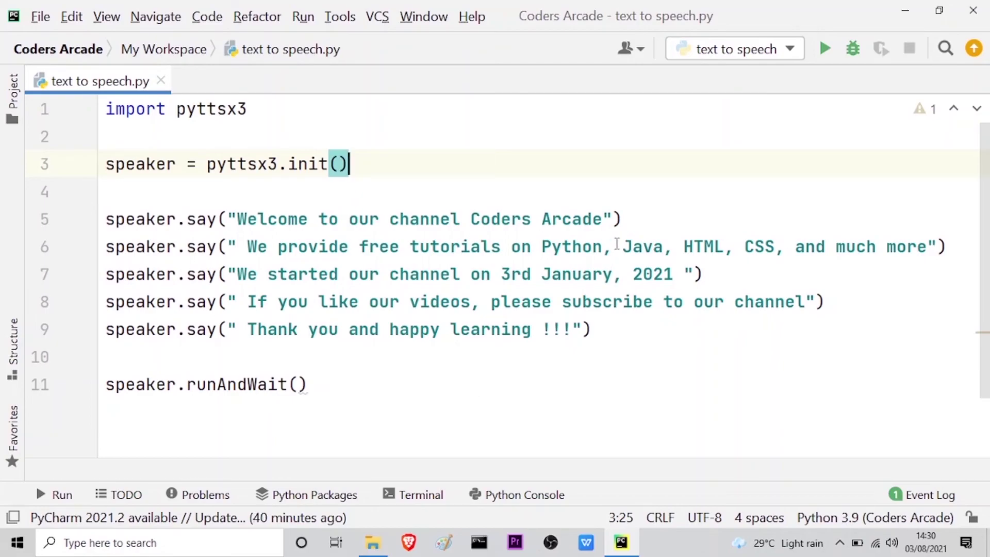
left_click_drag(602, 219, 237, 219)
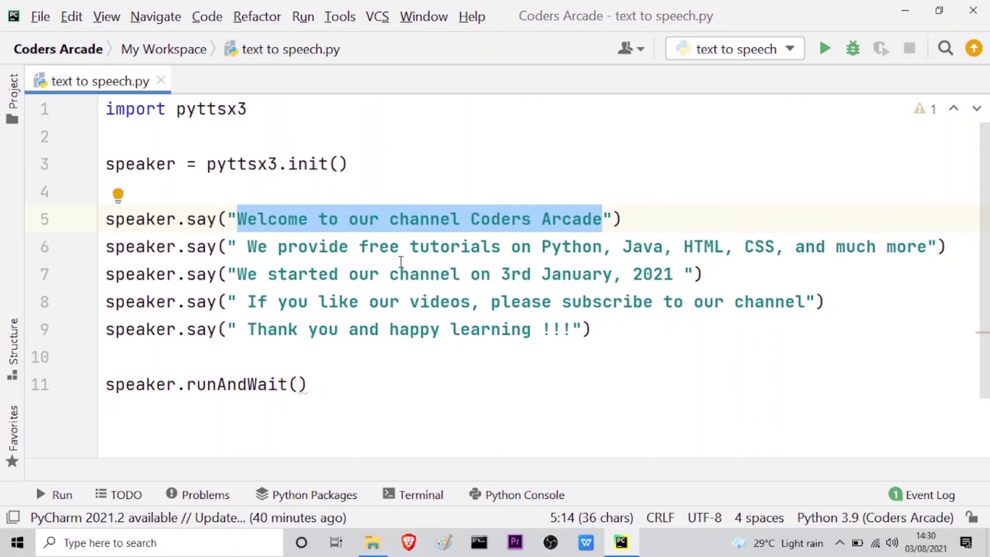
left_click_drag(248, 108, 178, 109)
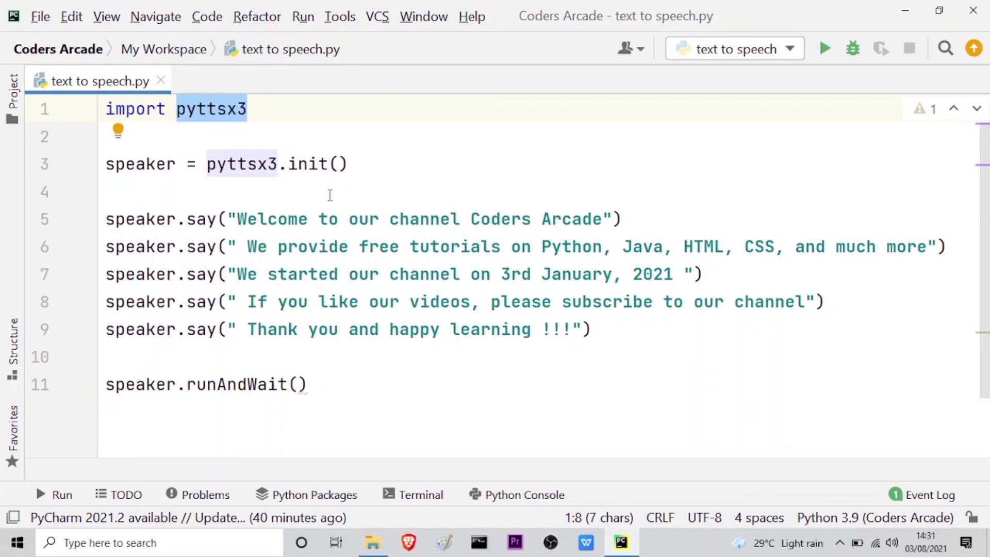
left_click_drag(247, 109, 166, 109)
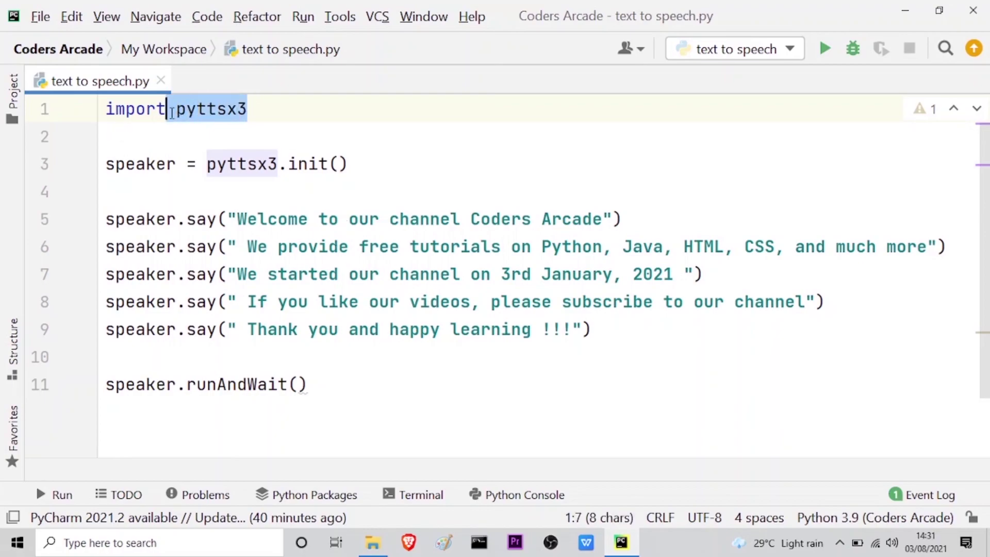